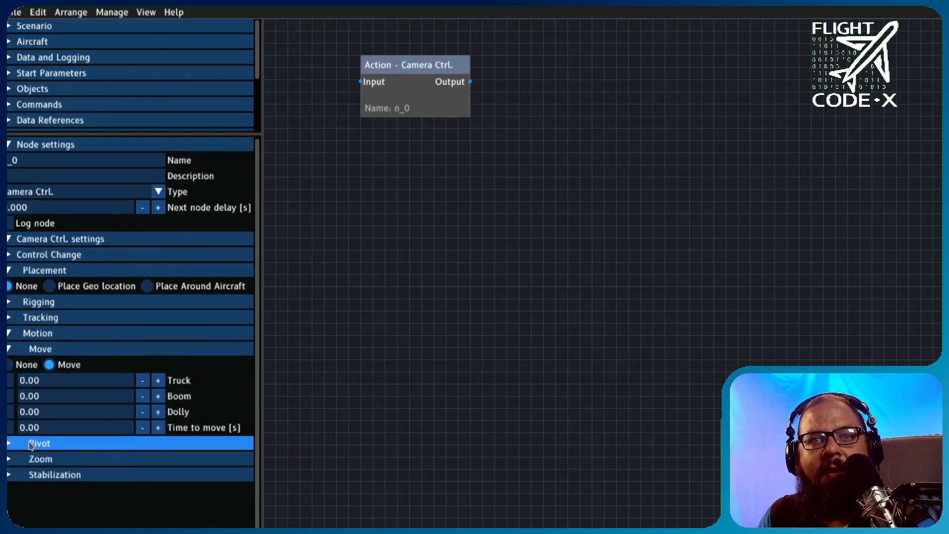
# - Examine the Camera Ctrl. node's Pivot, Zoom, Tracking and Stabilization settings, including the fields for tracking a geo location
pyautogui.click(14, 443)
pyautogui.scroll(-1, 17, 447)
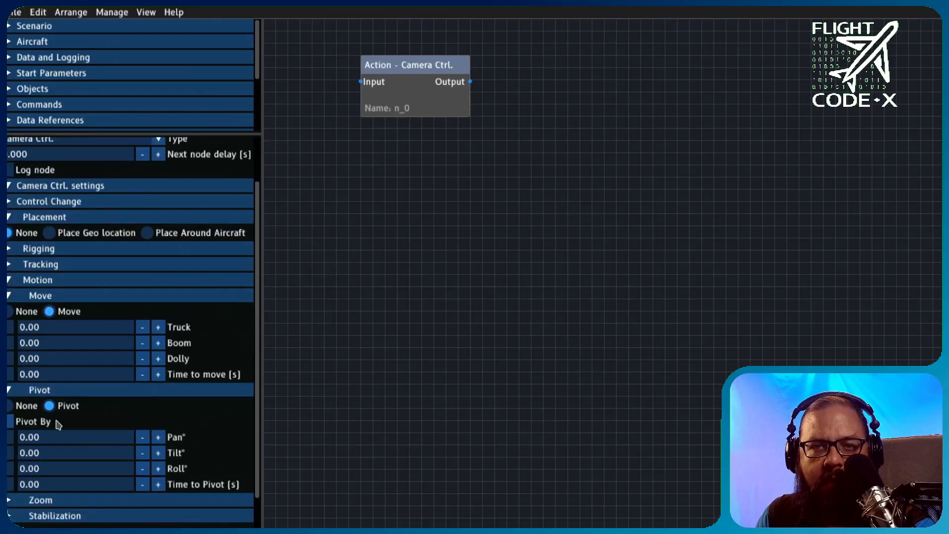
pyautogui.scroll(-1, 64, 418)
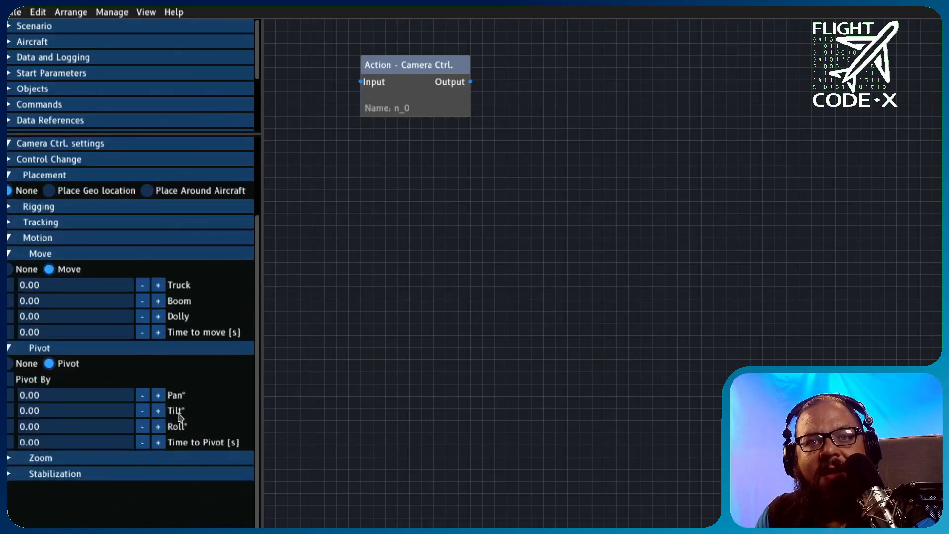
pyautogui.click(147, 459)
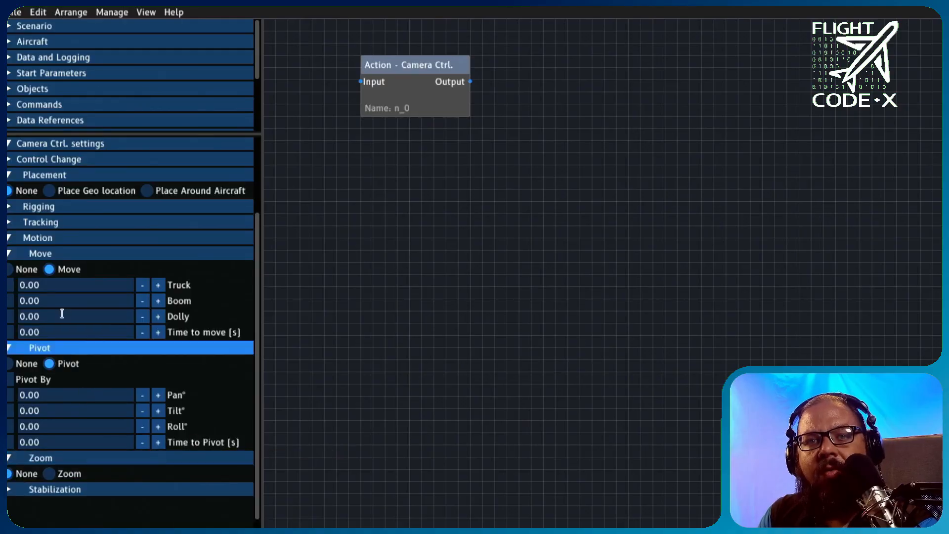
pyautogui.click(40, 224)
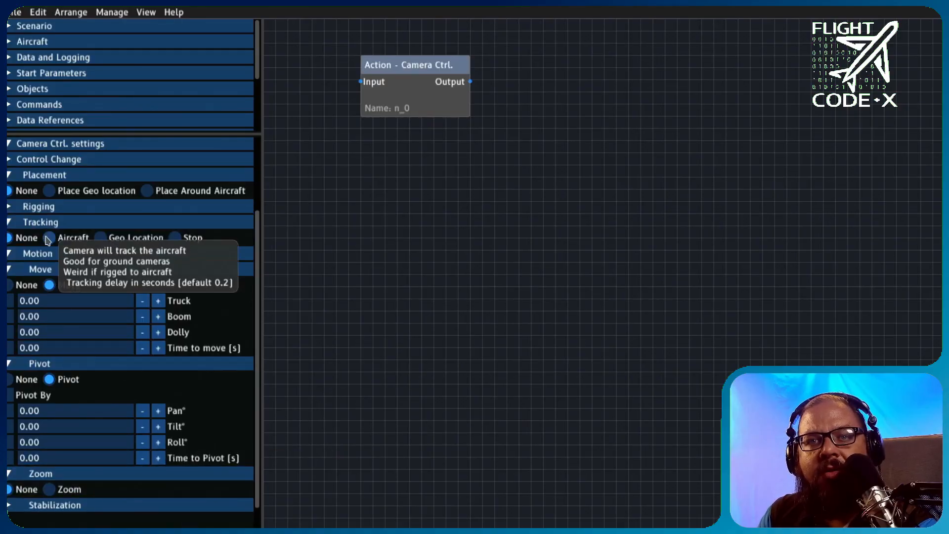
pyautogui.click(49, 238)
pyautogui.click(101, 238)
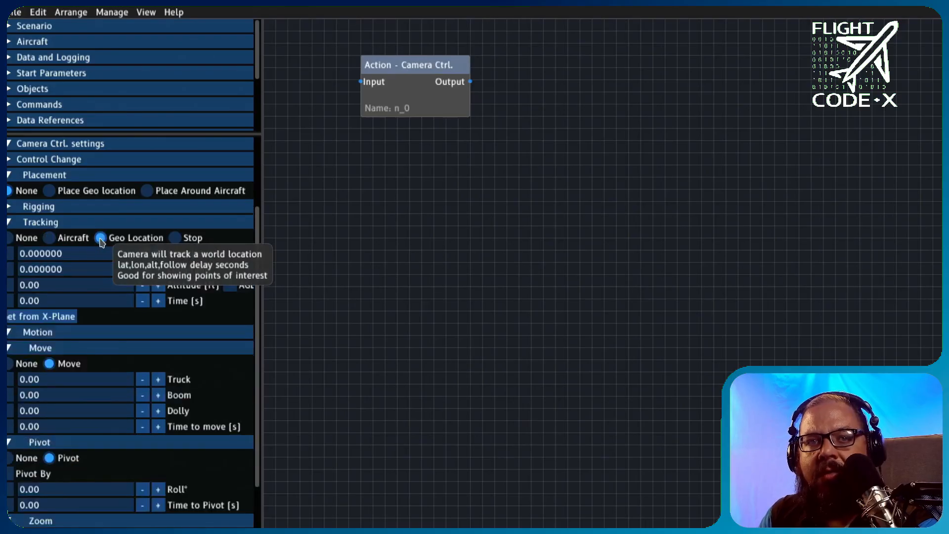
pyautogui.click(29, 239)
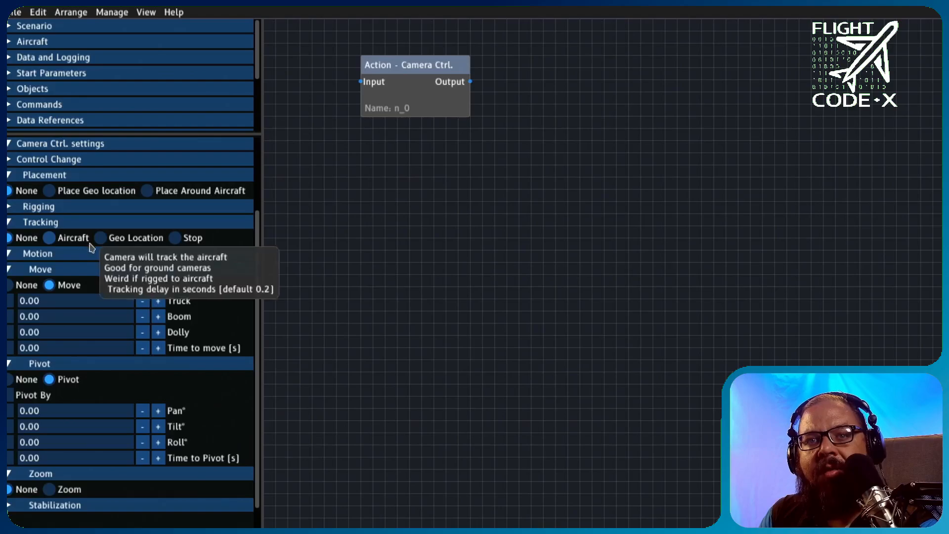
pyautogui.scroll(-1, 91, 247)
pyautogui.click(84, 474)
pyautogui.scroll(-2, 82, 477)
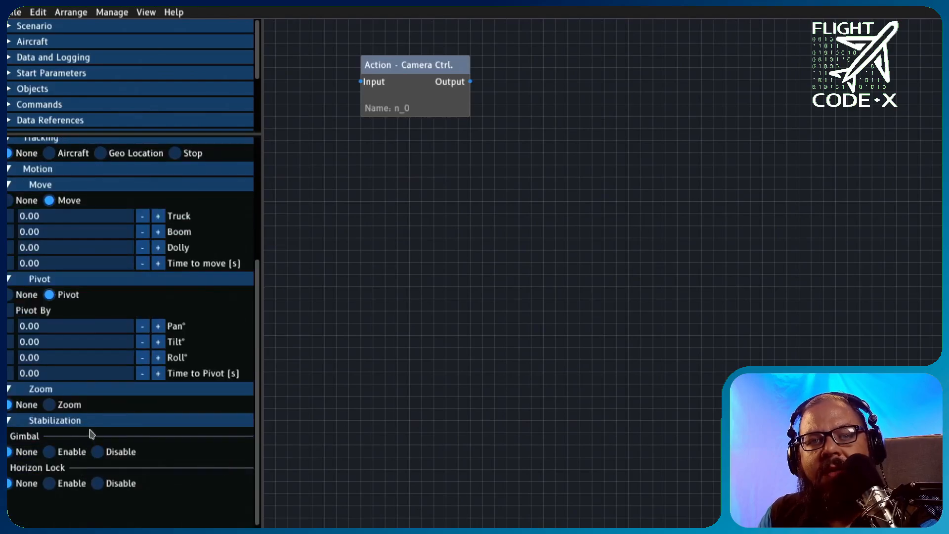
# - Set the camera move's Time to move to 15 seconds
pyautogui.click(91, 262)
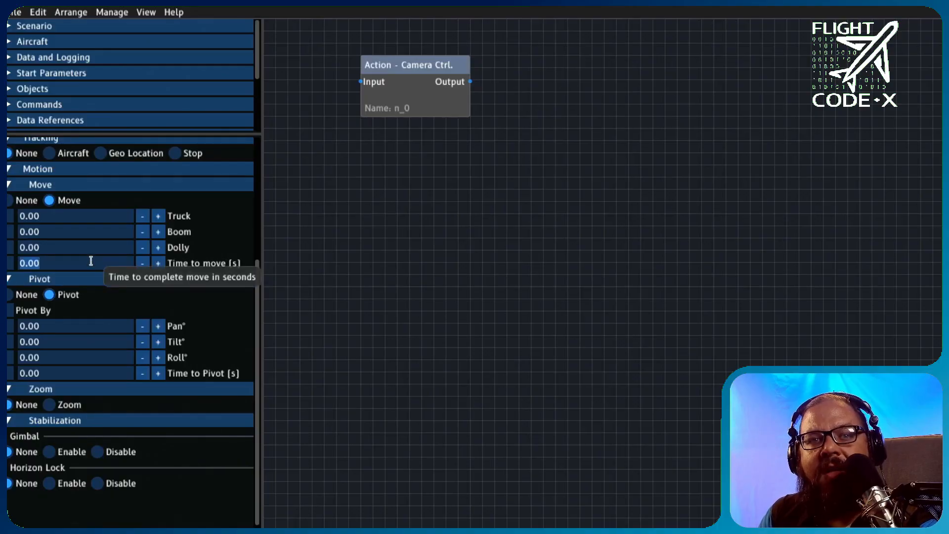
pyautogui.write('15')
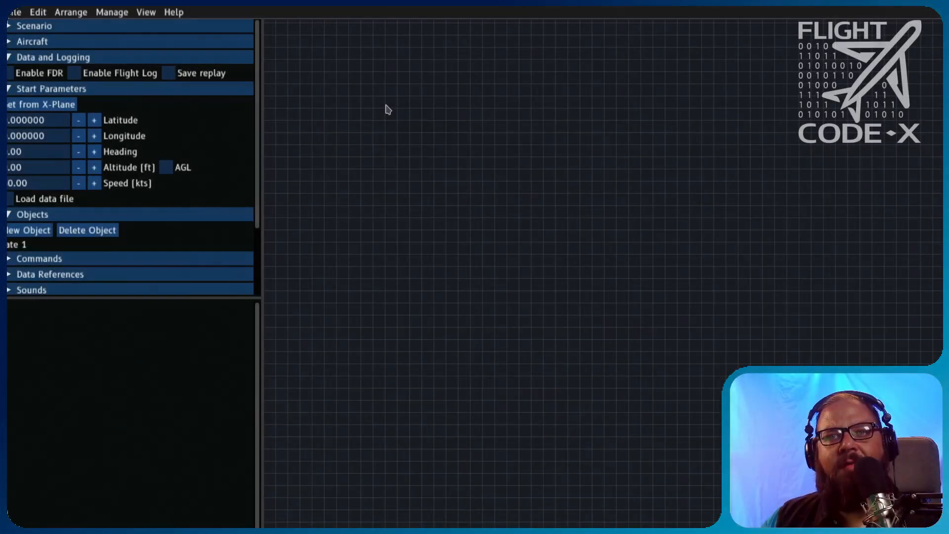
# - Add an action node to the empty canvas and set its type to Start
pyautogui.rightClick(388, 110)
pyautogui.click(395, 114)
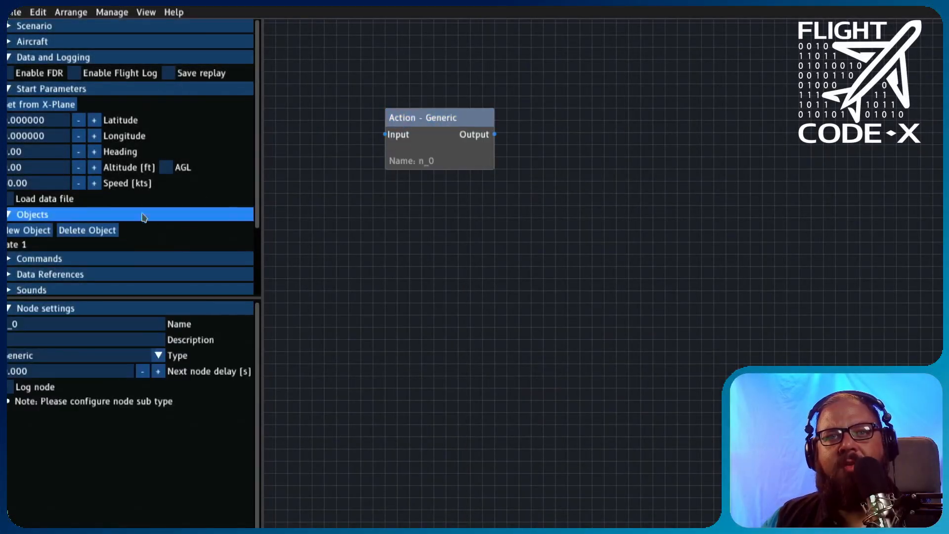
pyautogui.click(95, 356)
pyautogui.click(79, 381)
# - Reposition the aircraft just south of the runways on X-Plane's IOS map, and populate the scenario's start parameters from X-Plane
pyautogui.click(337, 328)
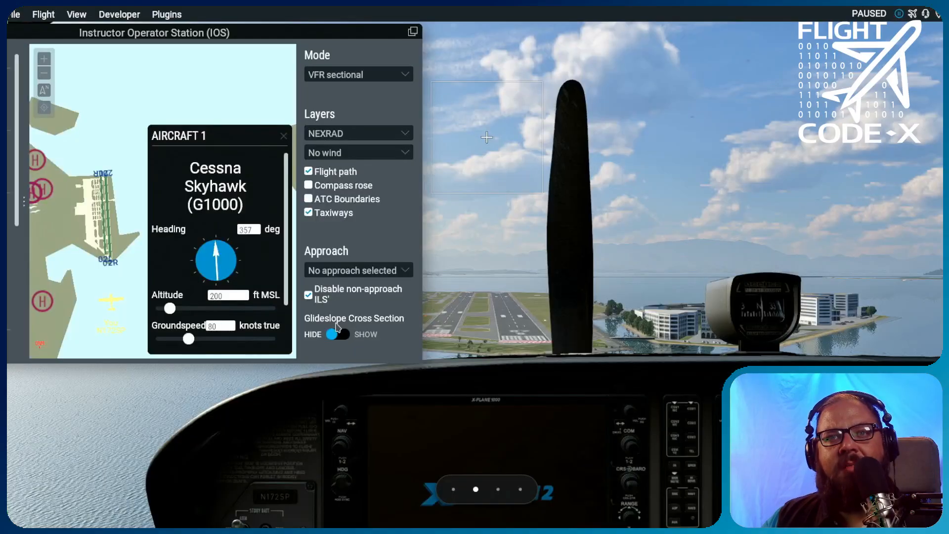
pyautogui.moveTo(106, 300)
pyautogui.mouseDown()
pyautogui.moveTo(118, 311)
pyautogui.moveTo(100, 305)
pyautogui.moveTo(114, 306)
pyautogui.moveTo(99, 315)
pyautogui.moveTo(112, 309)
pyautogui.mouseUp()
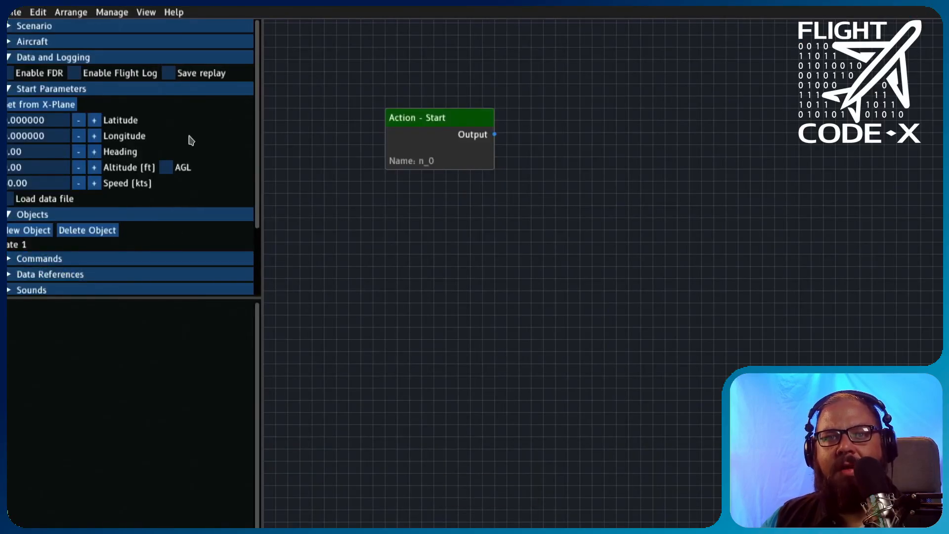
pyautogui.click(75, 105)
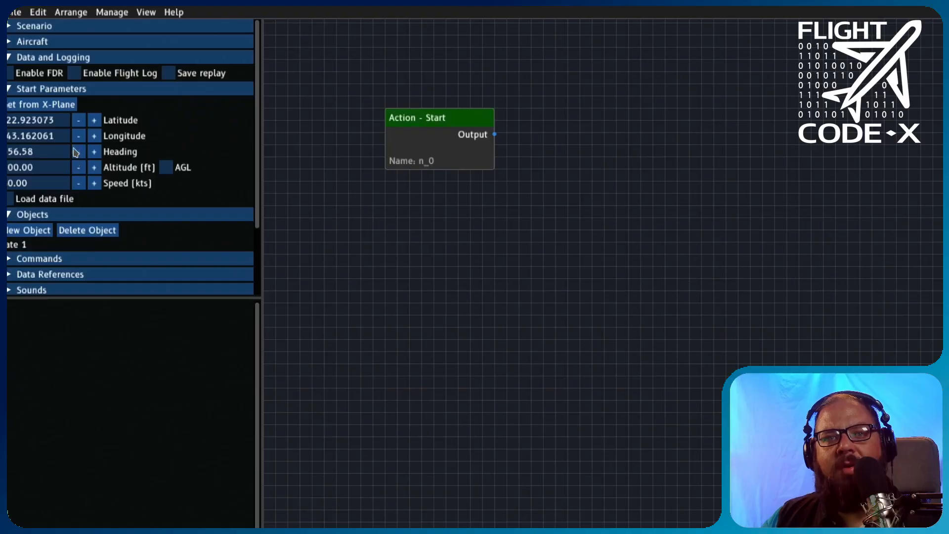
# - Save the scenario as tutcAM with Save replay enabled, and generate it
pyautogui.click(26, 247)
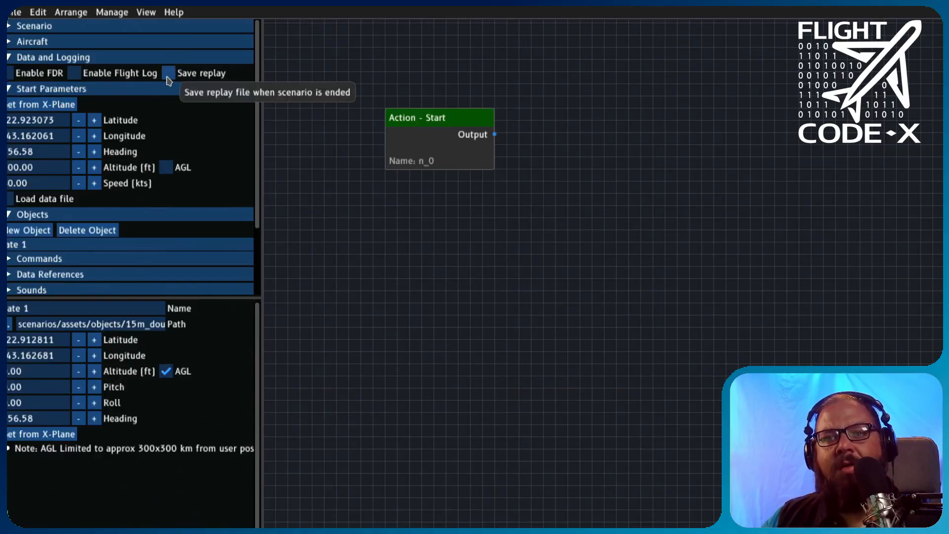
pyautogui.click(15, 12)
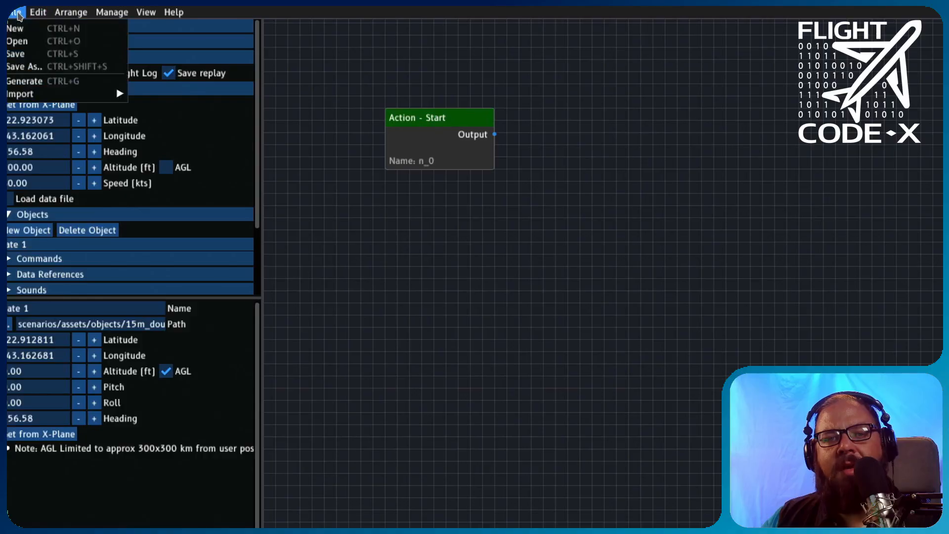
pyautogui.click(16, 53)
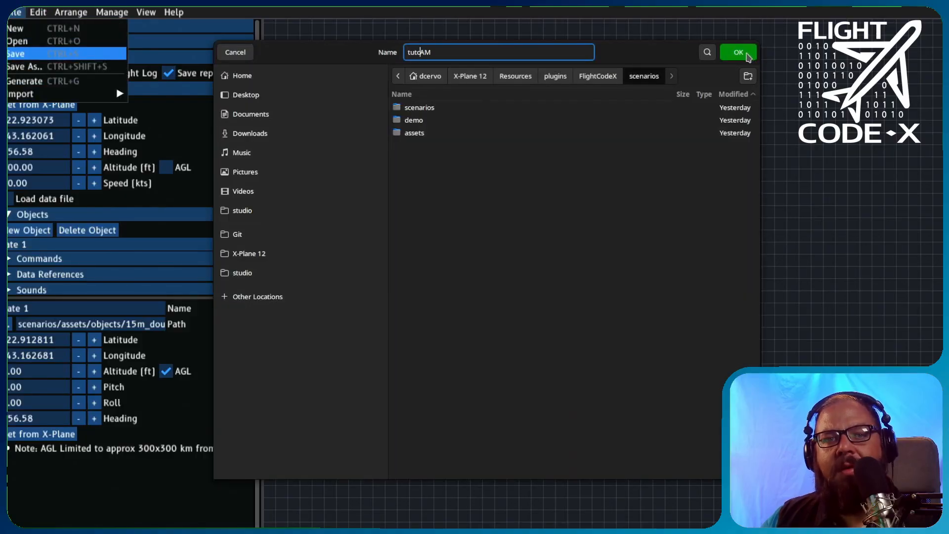
pyautogui.click(737, 53)
pyautogui.click(15, 12)
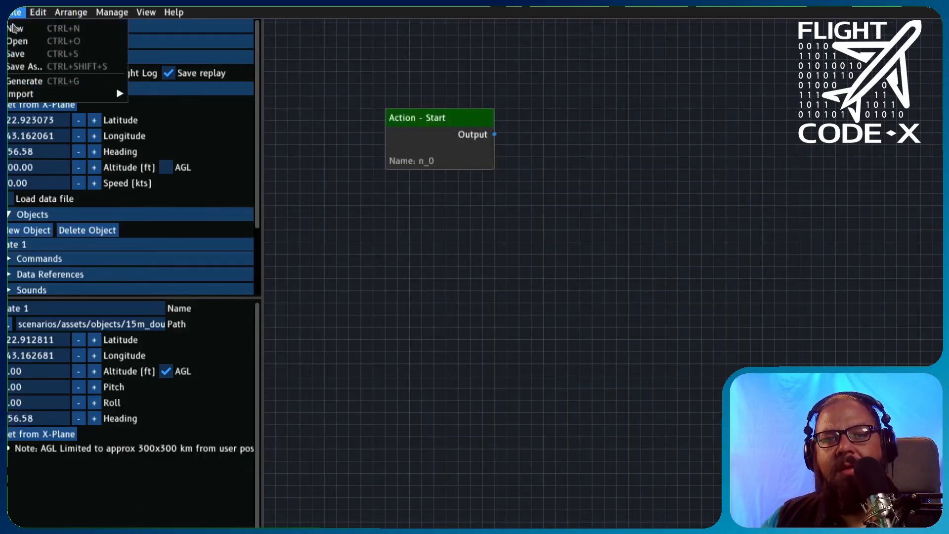
pyautogui.click(15, 82)
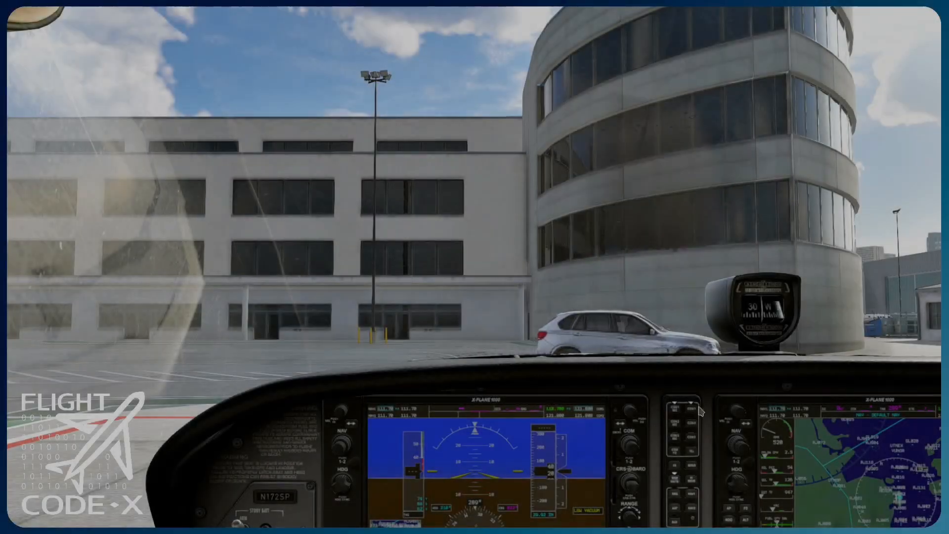
# - Switch to X-Plane and load the tutcAM scenario through the Flight Code-X plugin
pyautogui.moveTo(125, 12)
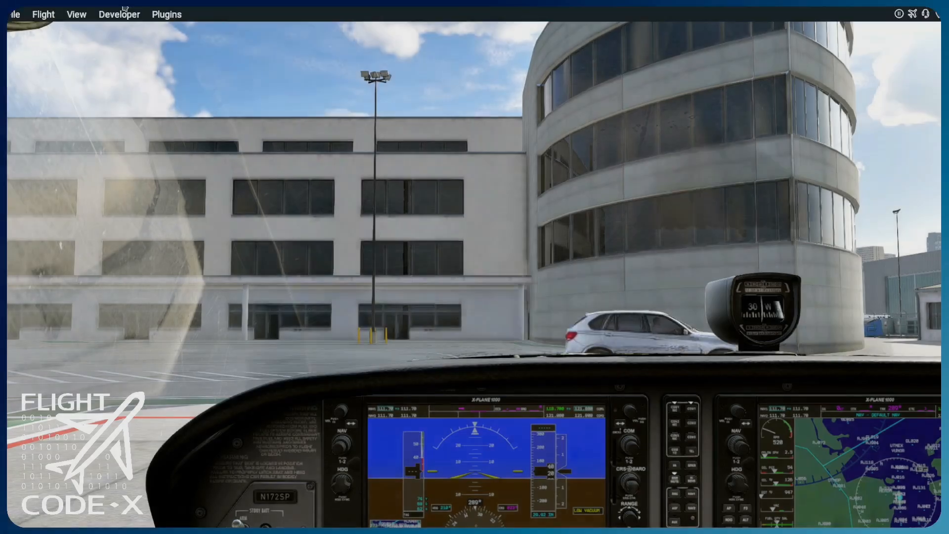
pyautogui.click(164, 12)
pyautogui.moveTo(188, 43)
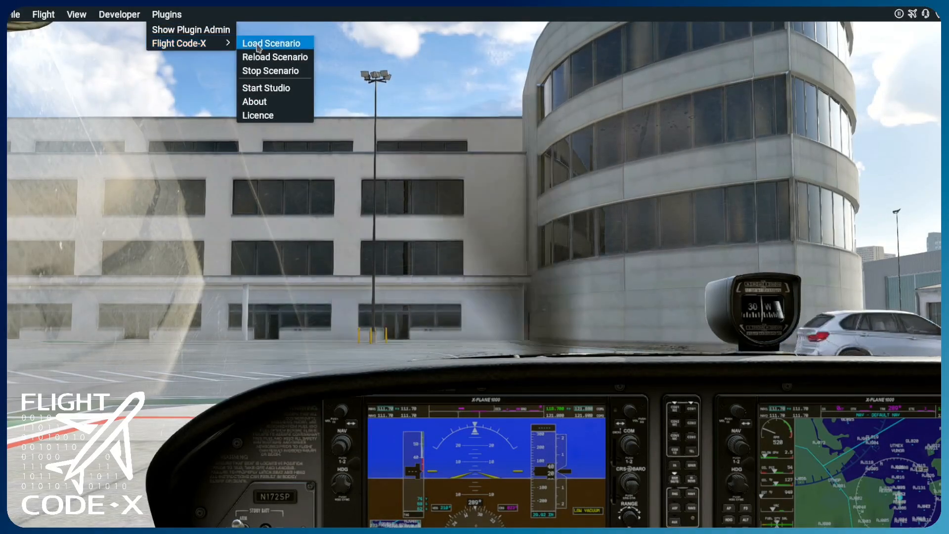
pyautogui.click(257, 46)
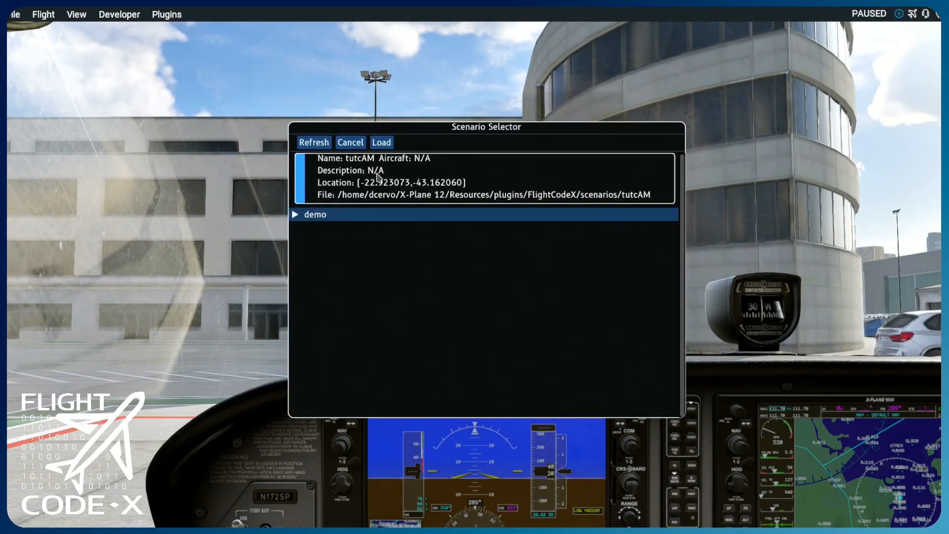
pyautogui.click(382, 143)
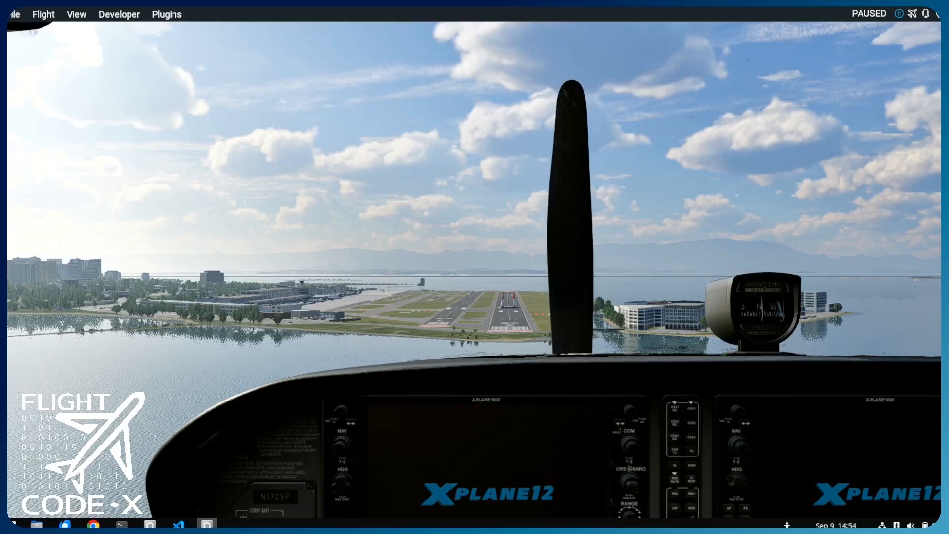
# - Unpause the simulator to fly the scenario, and stop the scenario once the flight is recorded
pyautogui.press('p')
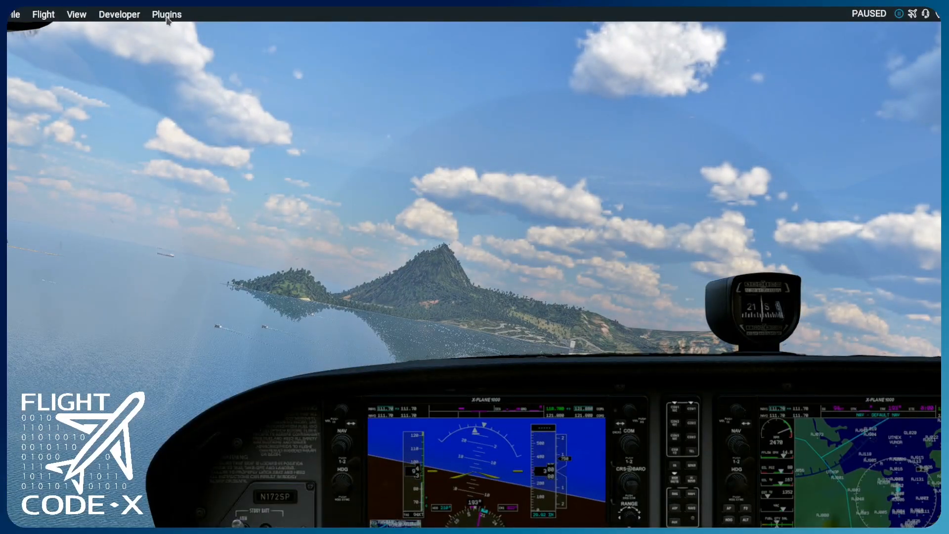
pyautogui.moveTo(217, 43)
pyautogui.click(268, 70)
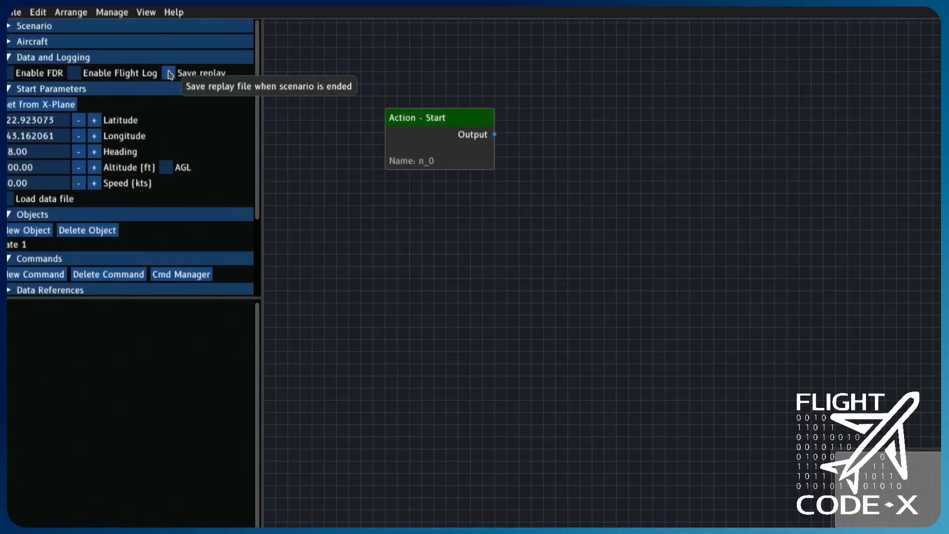
# - Make the scenario start from a data file, using camTutorial_2025-09-09_14-55-20.rep from FlightCodeX's scenarios/camTutorial folder
pyautogui.click(10, 200)
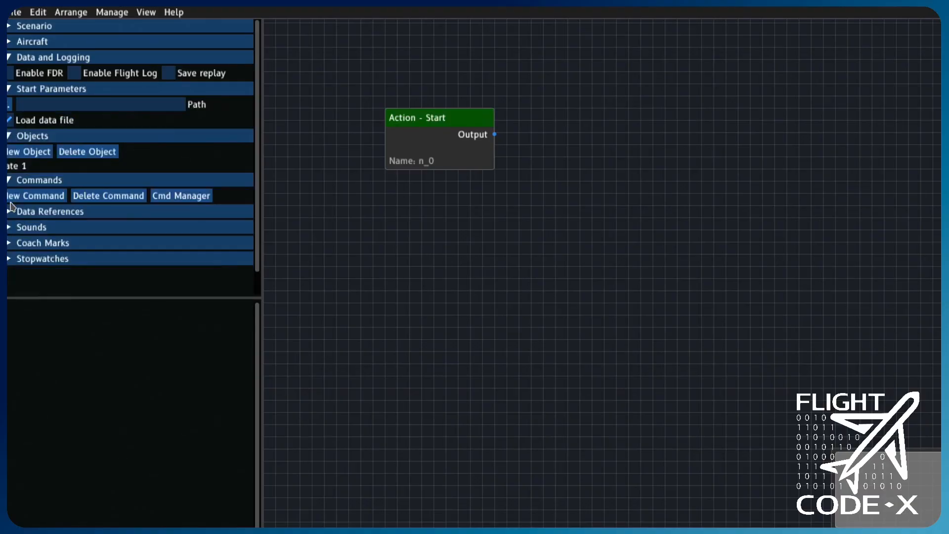
pyautogui.click(10, 106)
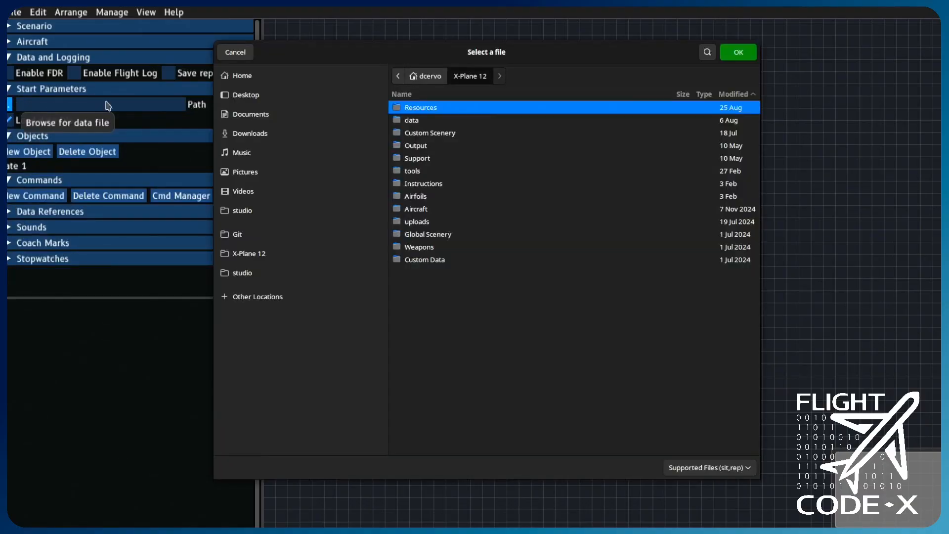
pyautogui.doubleClick(425, 111)
pyautogui.doubleClick(425, 109)
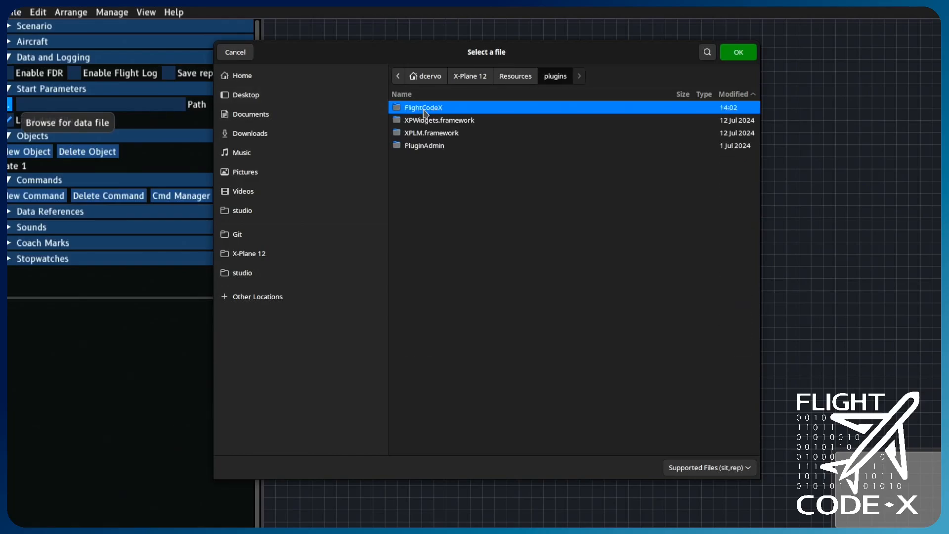
pyautogui.doubleClick(425, 109)
pyautogui.doubleClick(425, 121)
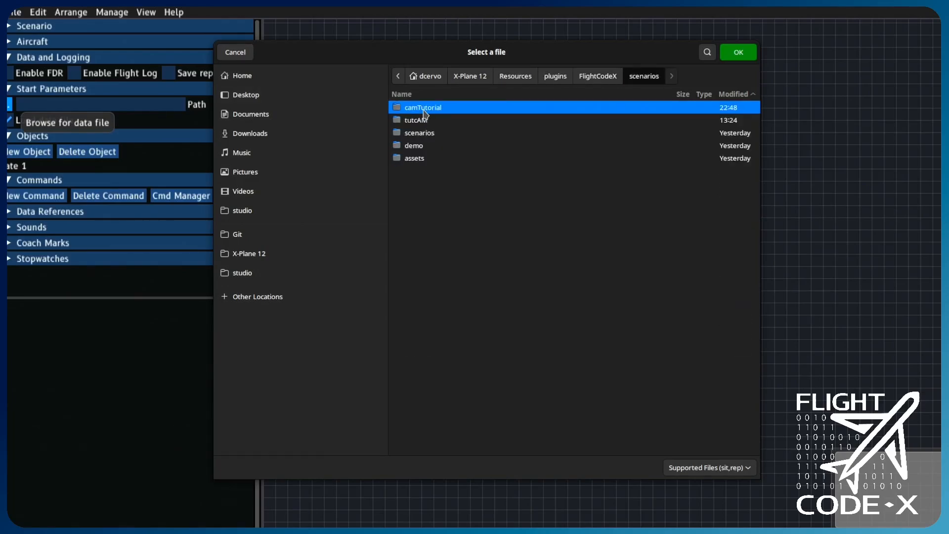
pyautogui.doubleClick(425, 109)
pyautogui.doubleClick(423, 111)
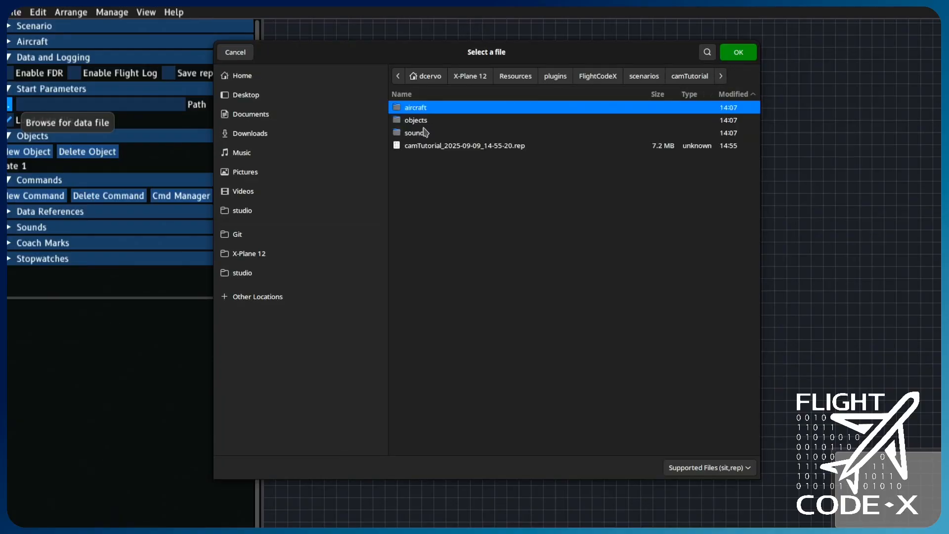
pyautogui.doubleClick(424, 147)
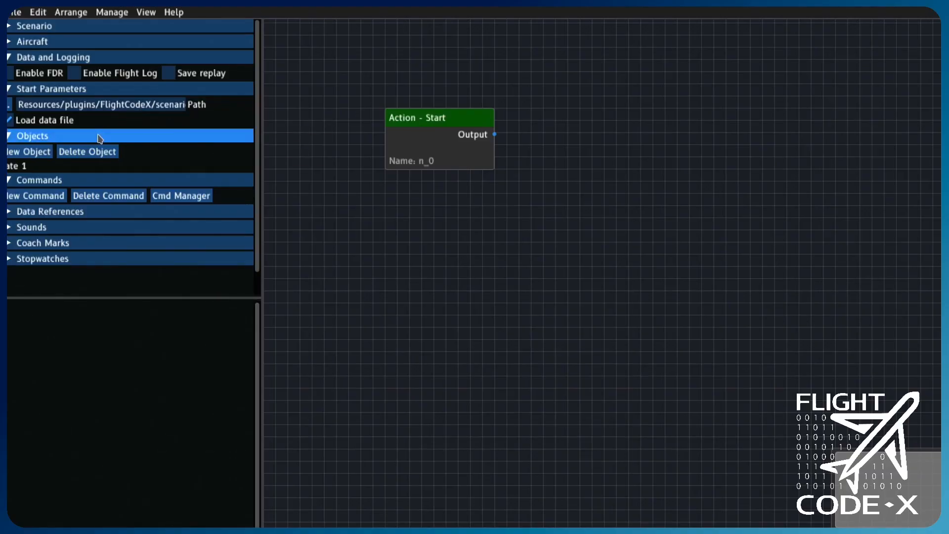
# - Create a new command named "free cam" with the path sim/view/free_camera
pyautogui.click(49, 195)
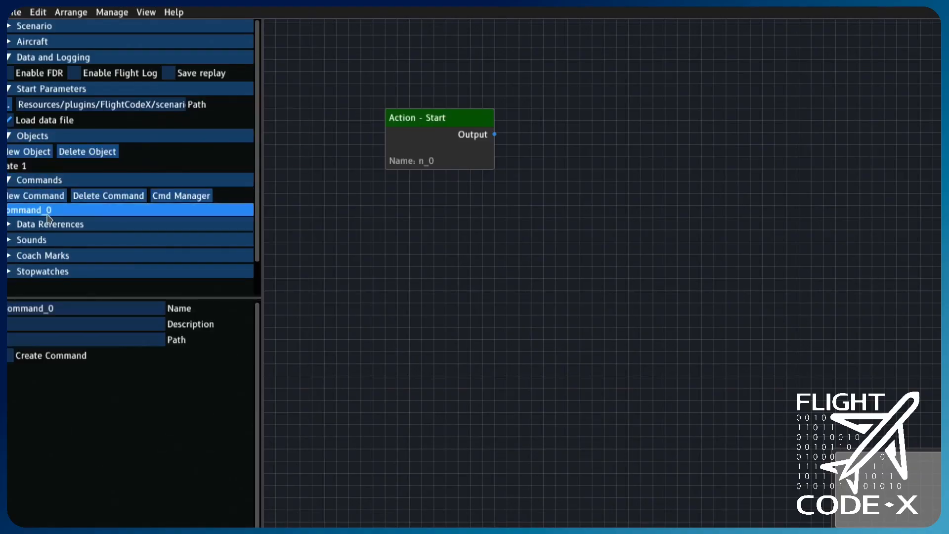
pyautogui.click(45, 338)
pyautogui.write('sim/view/free_camera')
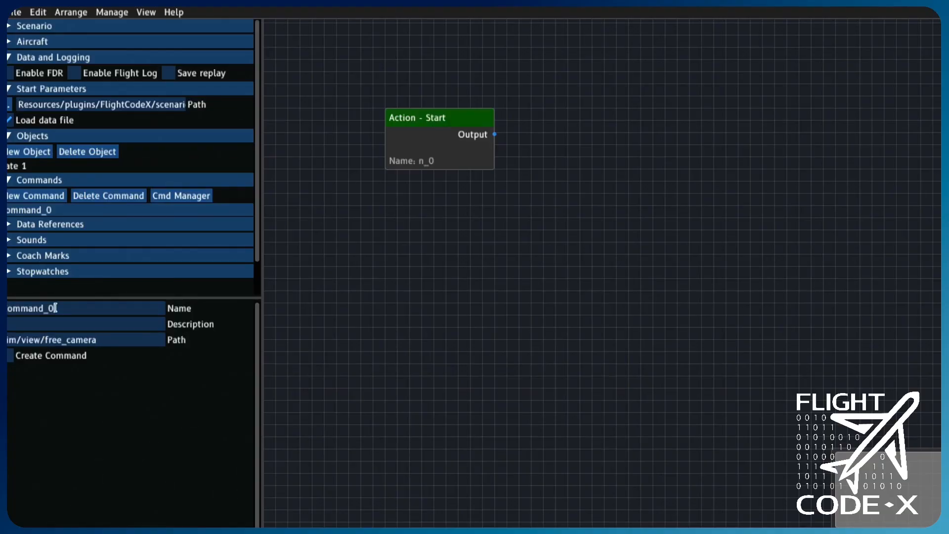
pyautogui.doubleClick(55, 307)
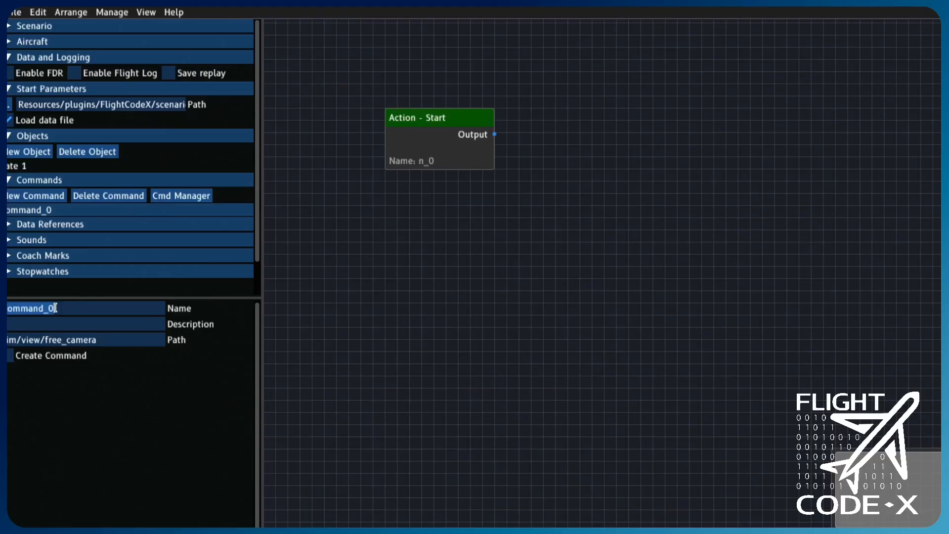
pyautogui.write('free')
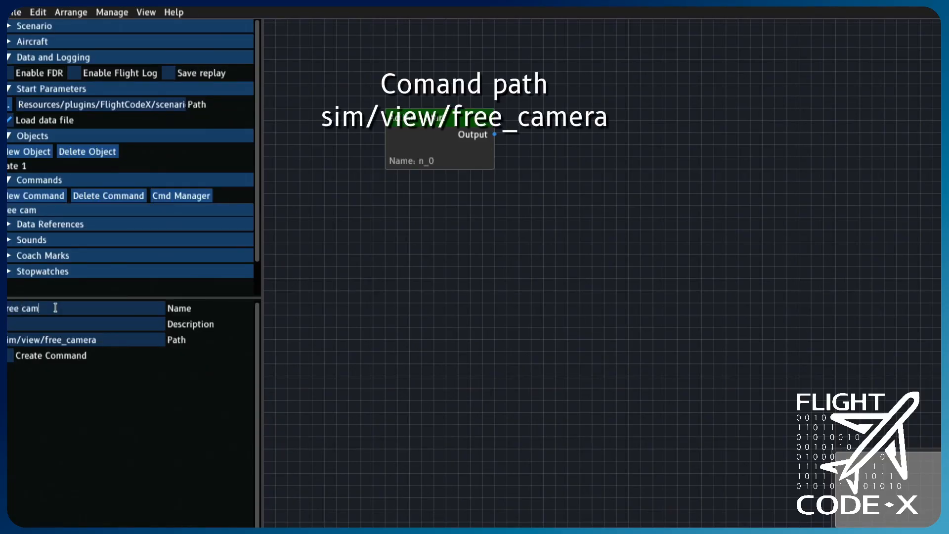
# - Add a Command action node that runs the free cam command, and connect it to the Start node's output
pyautogui.rightClick(577, 136)
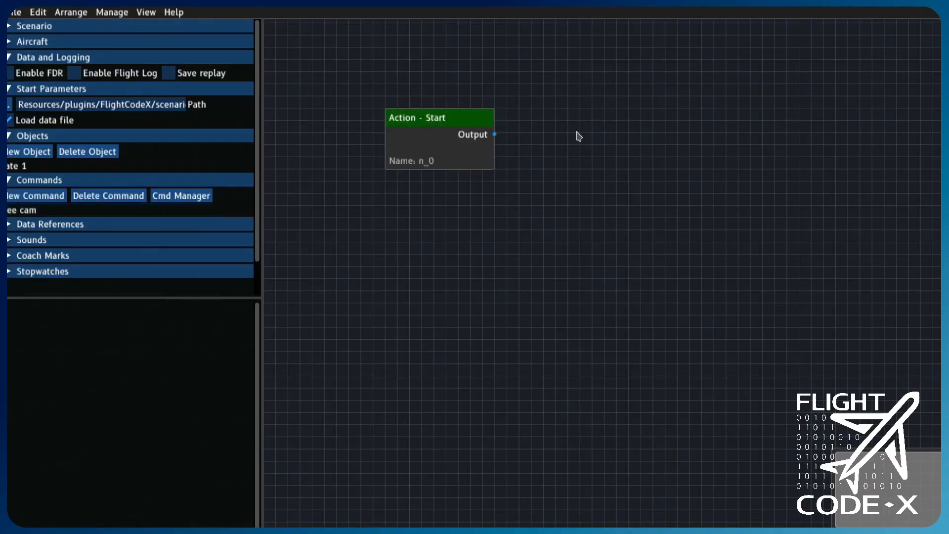
pyautogui.click(589, 142)
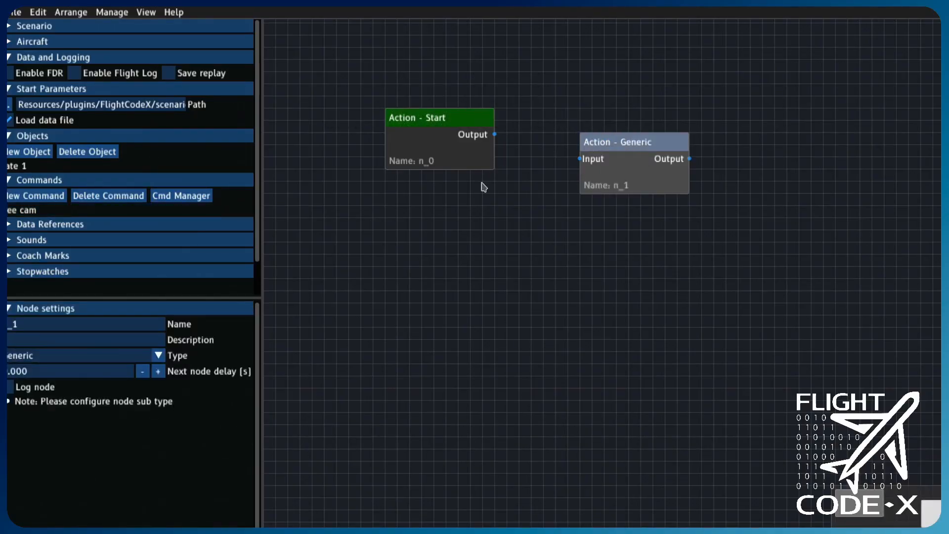
pyautogui.click(159, 355)
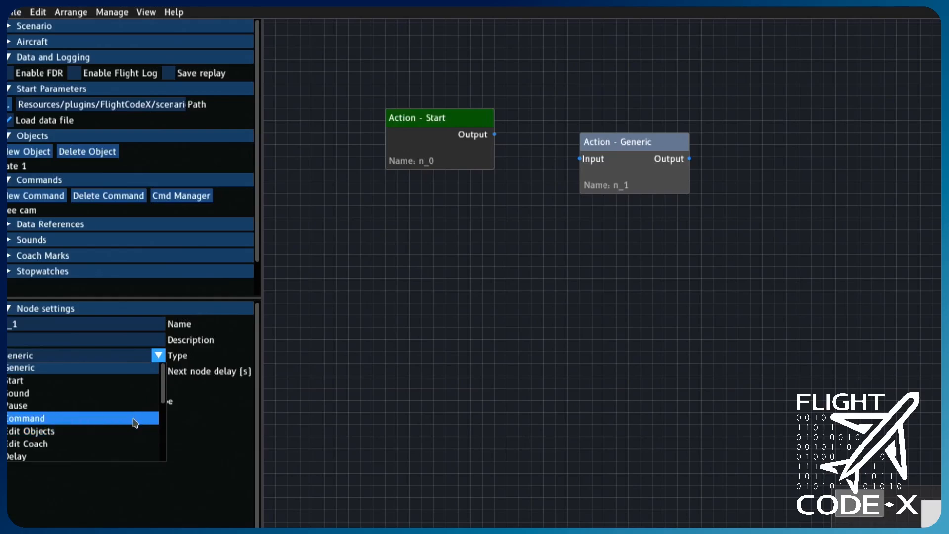
pyautogui.click(134, 419)
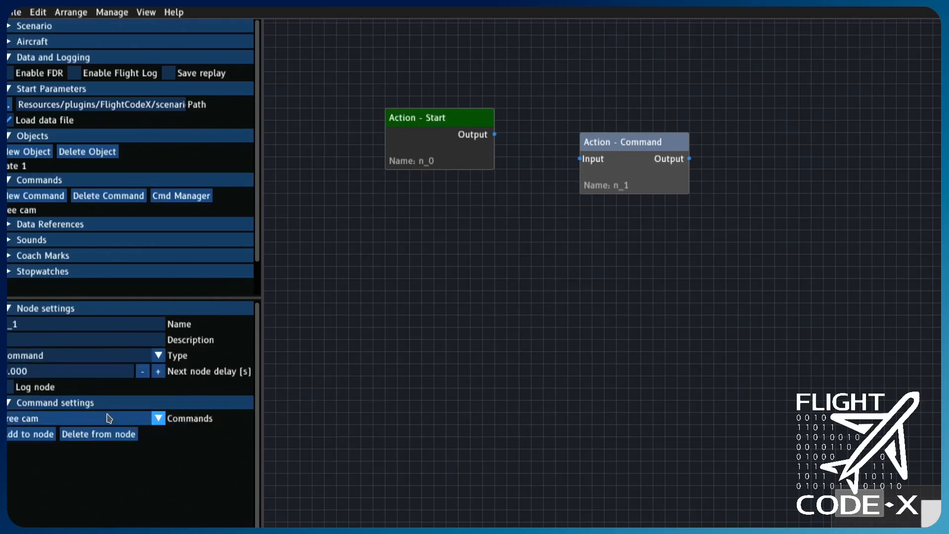
pyautogui.click(49, 436)
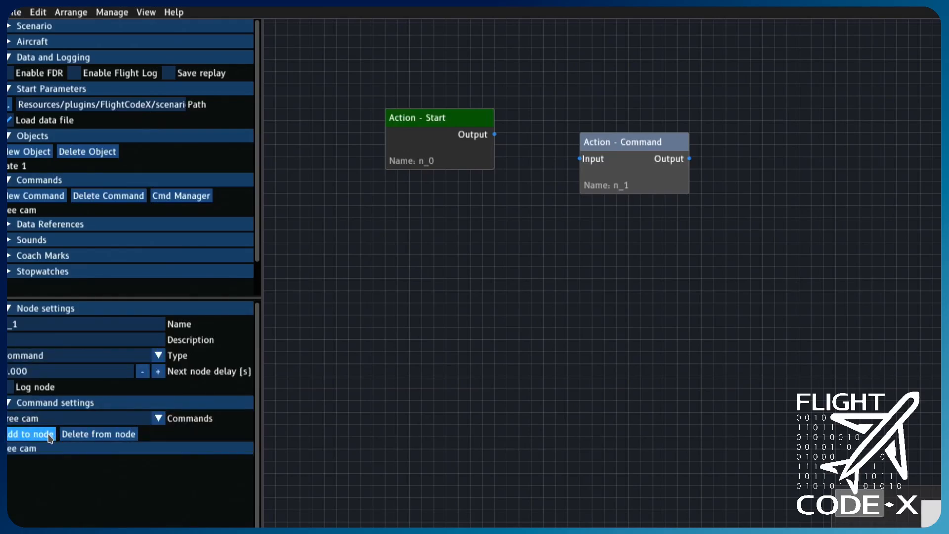
pyautogui.moveTo(665, 154); pyautogui.dragTo(591, 130)
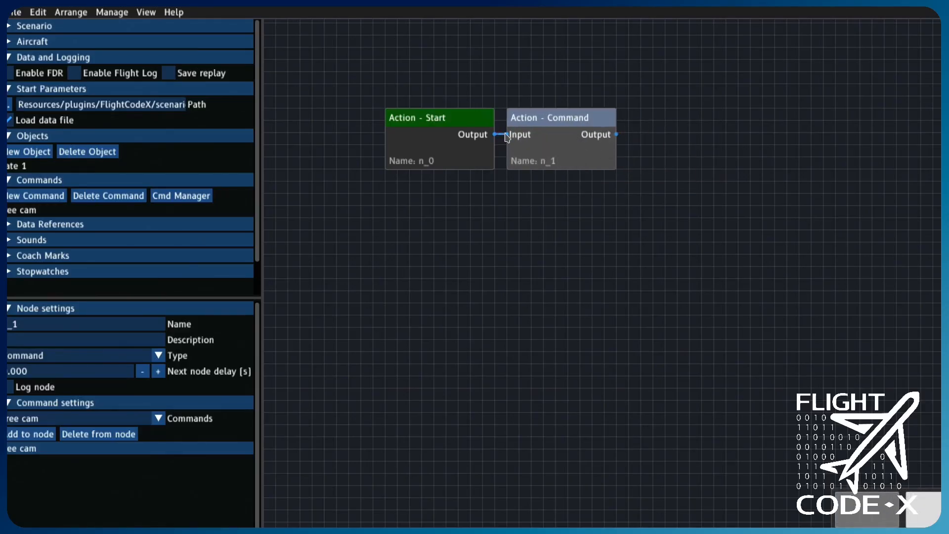
# - Add a Camera Ctrl. action node and connect it after the Command node
pyautogui.rightClick(712, 135)
pyautogui.click(734, 148)
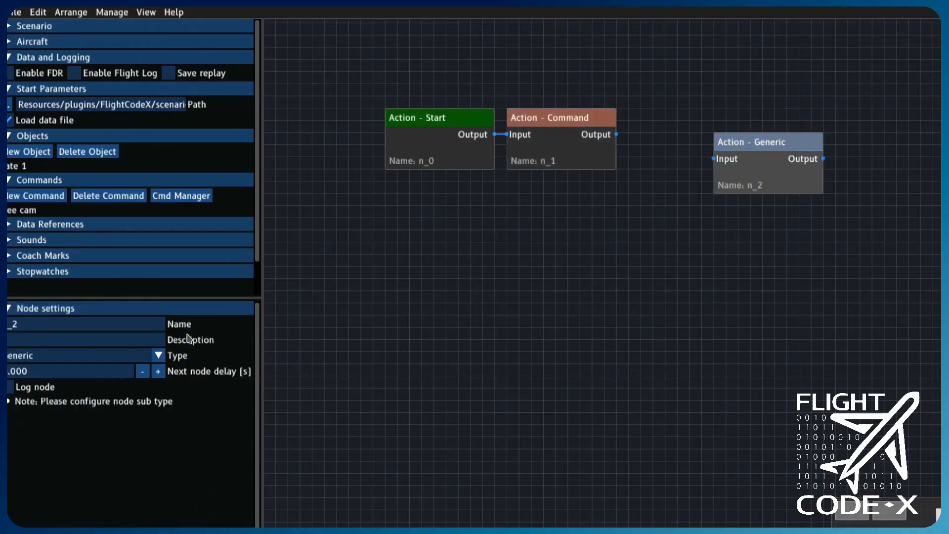
pyautogui.click(158, 355)
pyautogui.scroll(-5, 130, 405)
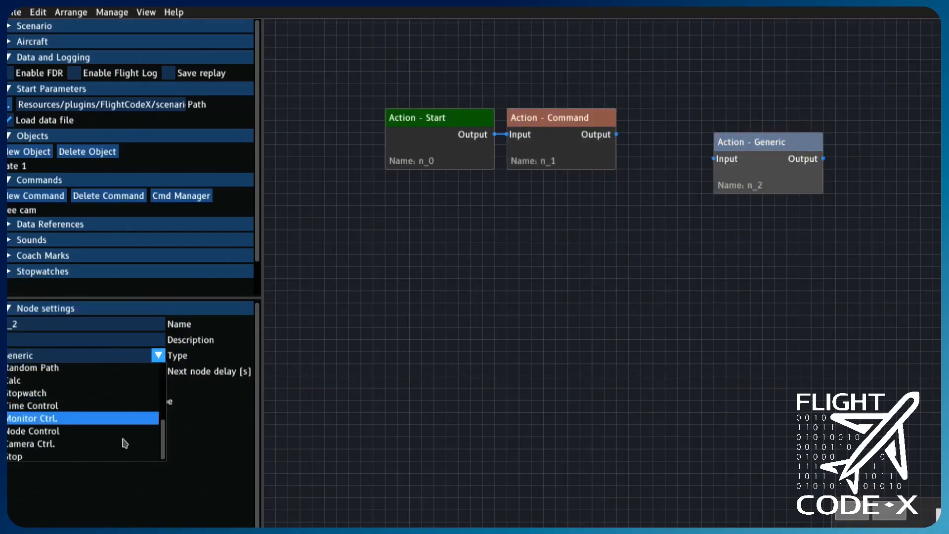
pyautogui.click(124, 443)
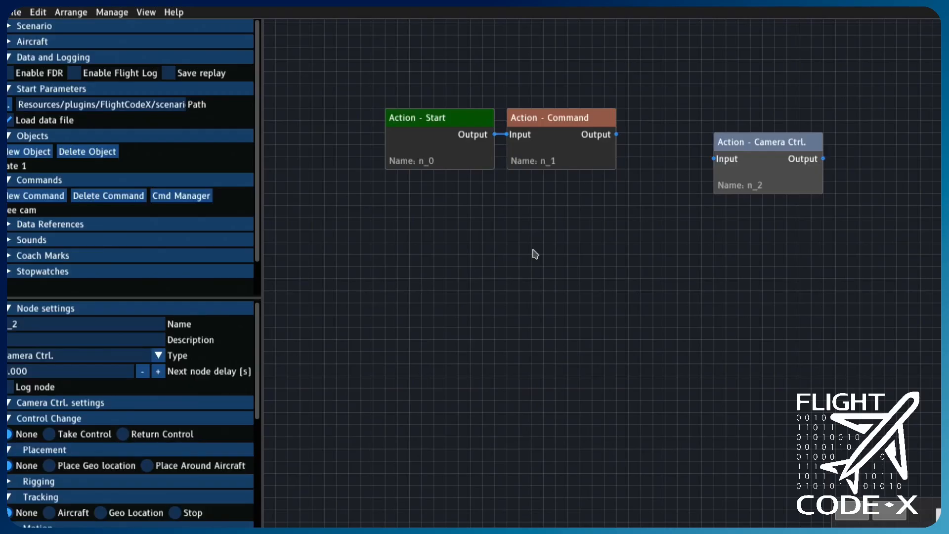
pyautogui.moveTo(791, 148); pyautogui.dragTo(706, 123)
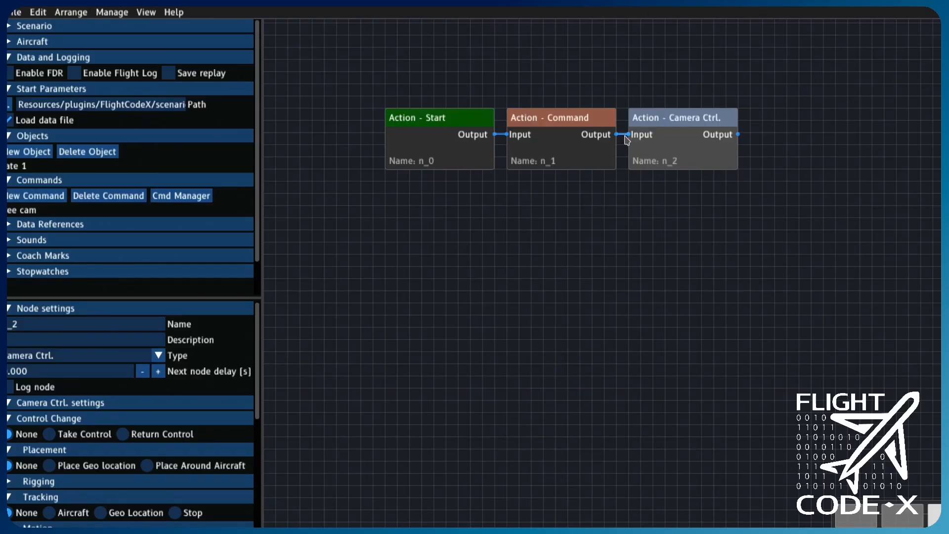
# - Set camera node n_2 to take control and be placed around the aircraft
pyautogui.click(82, 434)
pyautogui.click(193, 467)
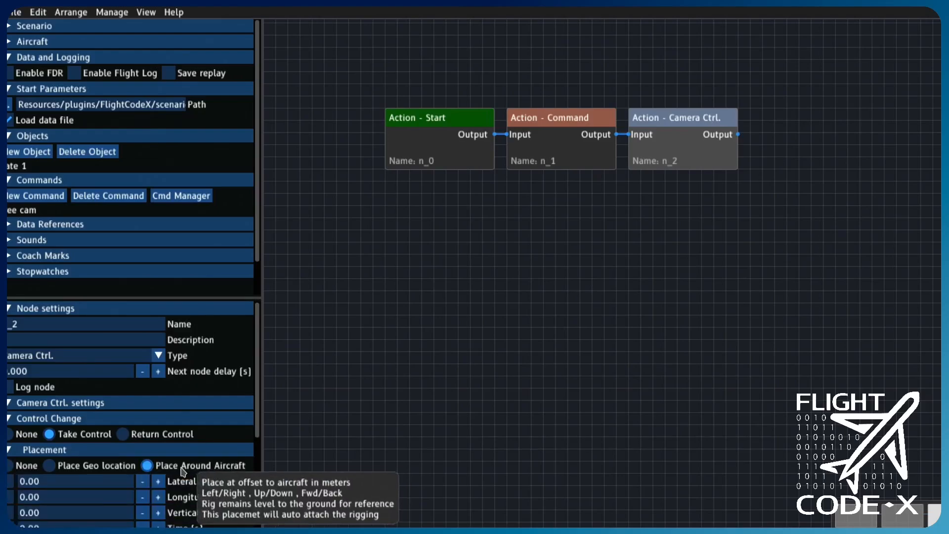
pyautogui.scroll(-2, 183, 472)
pyautogui.scroll(-2, 182, 472)
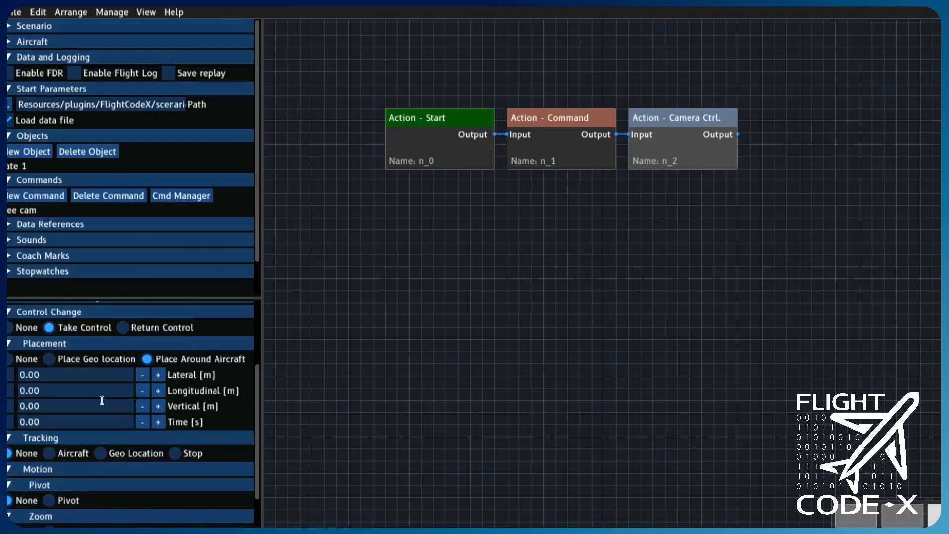
# - Set the placement to -5.4 m lateral, 0.6 m longitudinal and 5 s time, with tracking on the aircraft
pyautogui.click(74, 375)
pyautogui.write('-5.4')
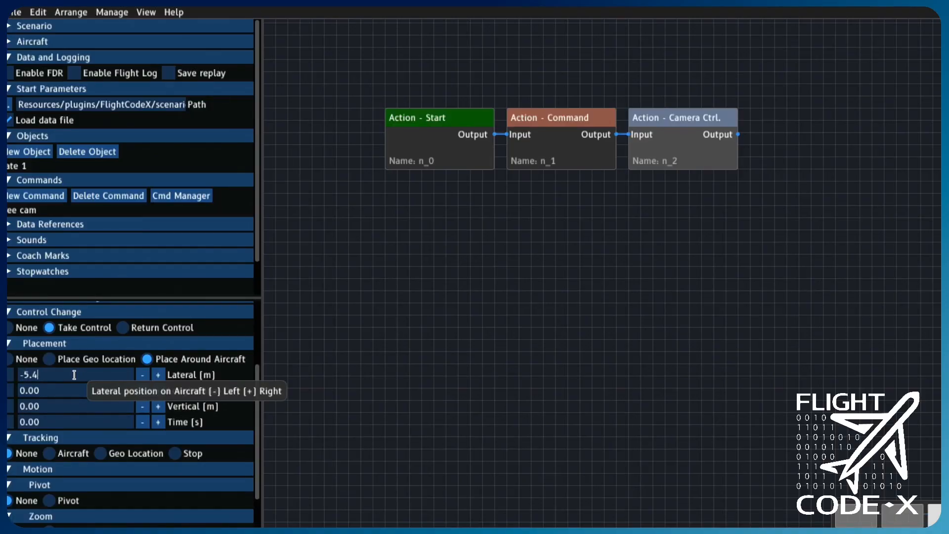
pyautogui.click(64, 390)
pyautogui.write('0')
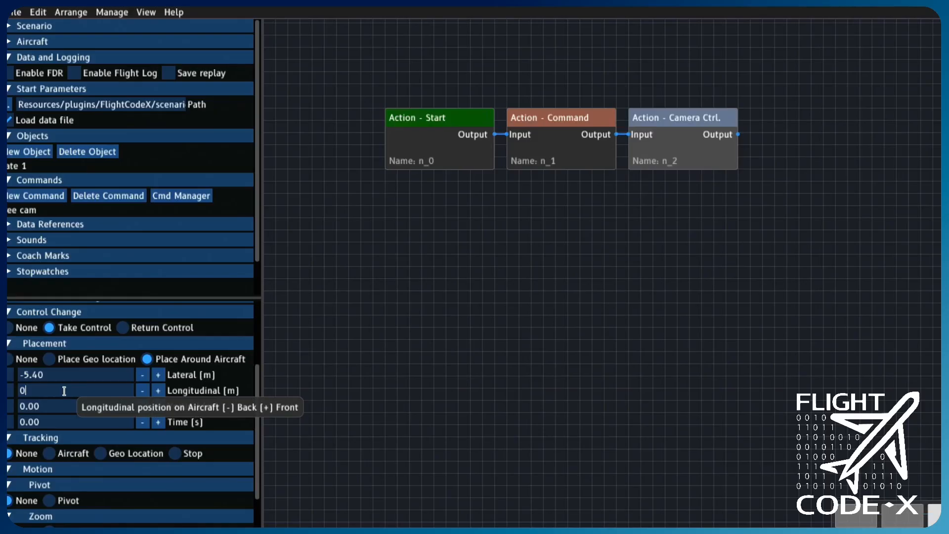
pyautogui.write('.6')
pyautogui.click(65, 422)
pyautogui.write('5')
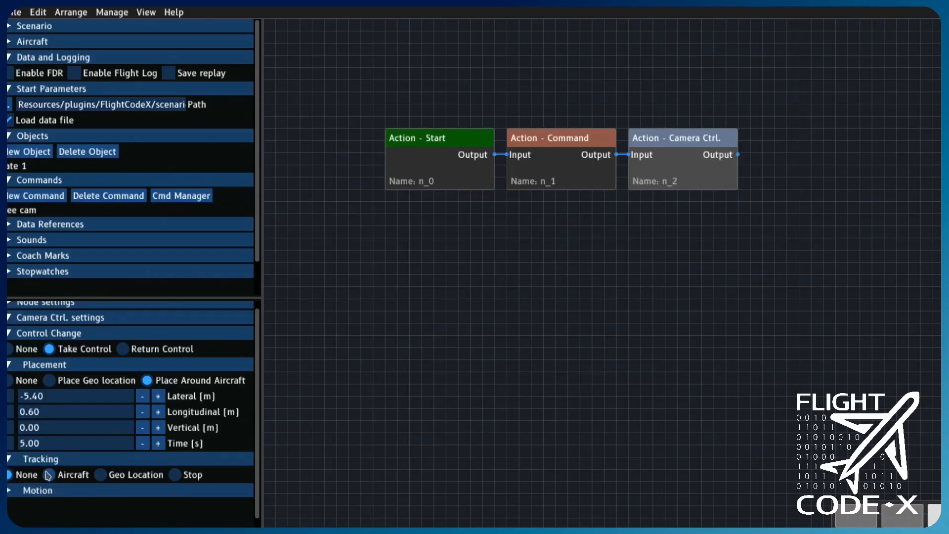
pyautogui.click(48, 474)
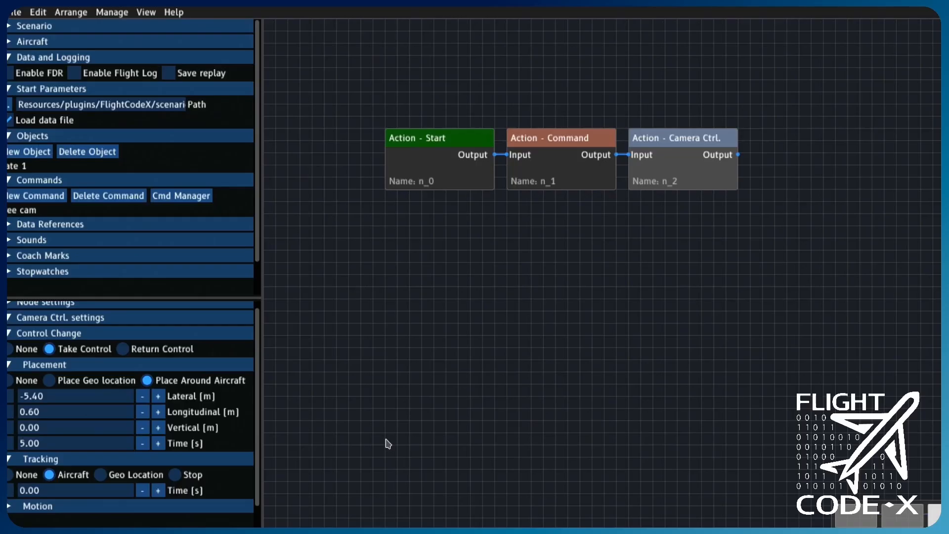
# - Generate the scenario, then switch to X-Plane and load it through the Flight Code-X plugin
pyautogui.hotkey('ctrl', 'g')
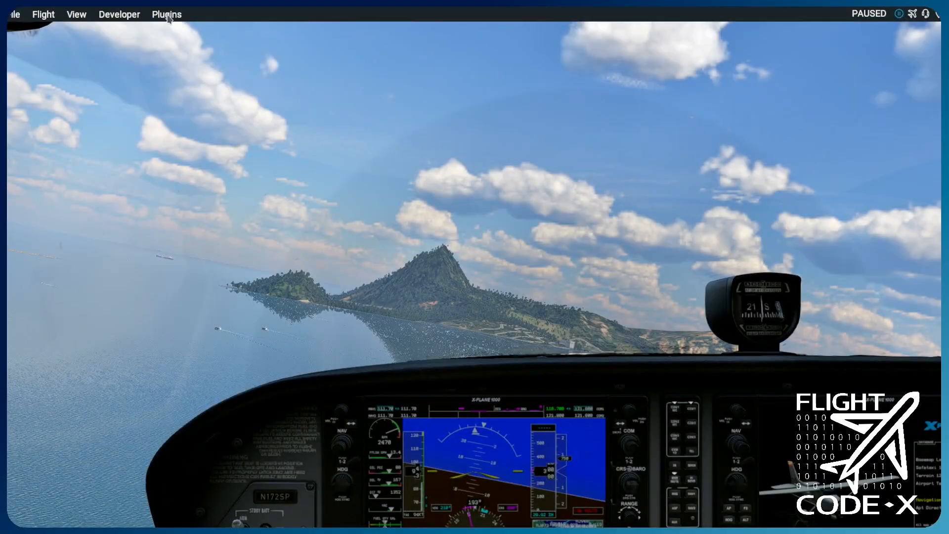
pyautogui.click(167, 14)
pyautogui.moveTo(181, 41)
pyautogui.click(255, 42)
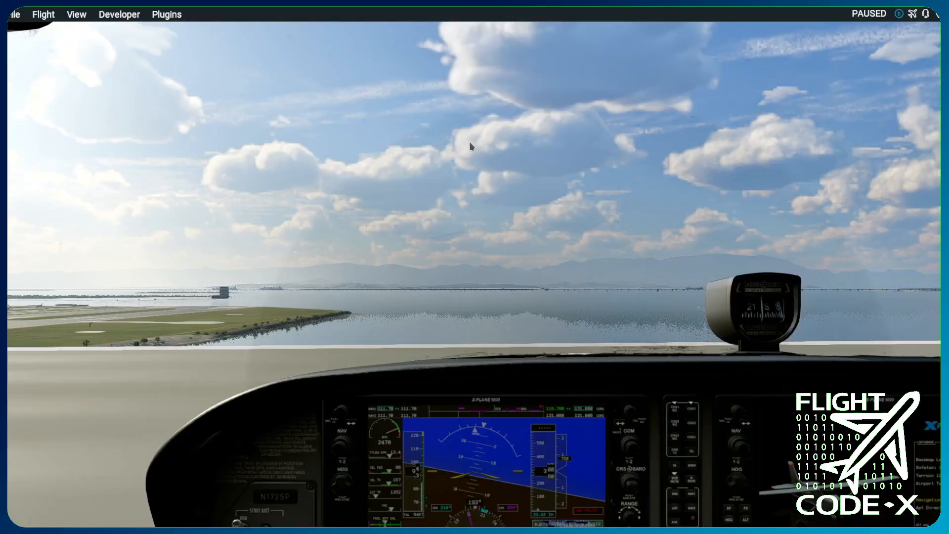
# - Open X-Plane's Instructor Operator Station map and move the Cessna to a new spot for the camera location
pyautogui.press('m')
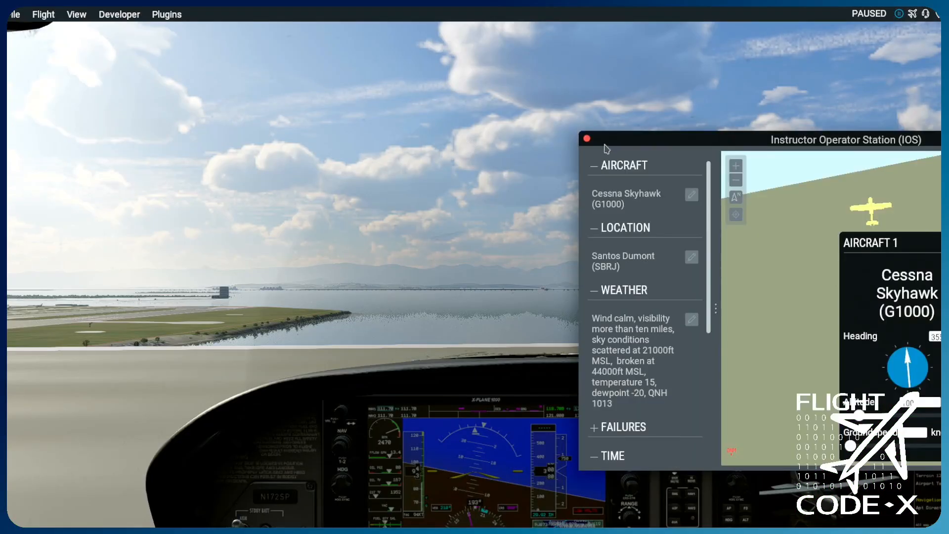
pyautogui.moveTo(873, 210); pyautogui.dragTo(790, 208)
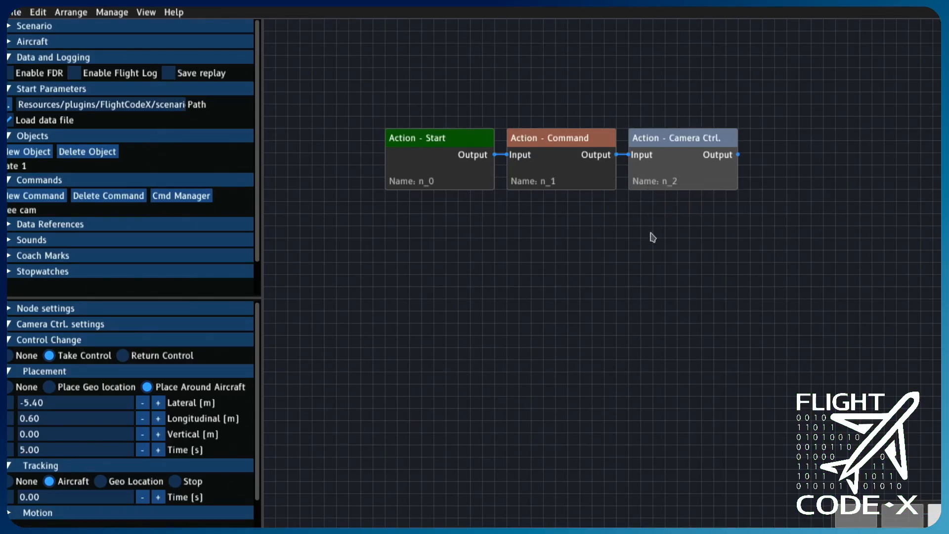
# - Switch back to the scenario editor and set a next node delay for camera node n_2
pyautogui.click(120, 309)
pyautogui.click(76, 373)
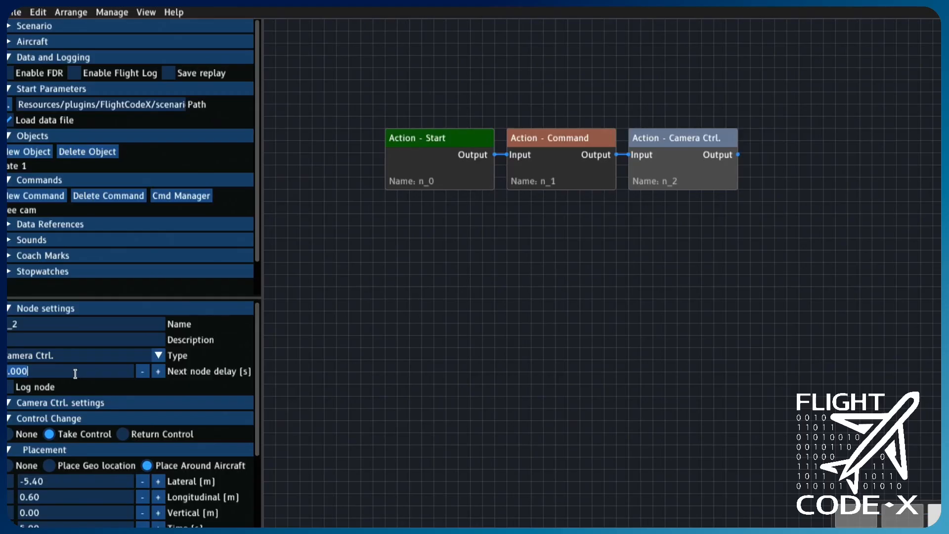
pyautogui.press('BackSpace')
pyautogui.write('0')
# - Add another action node and make it a Camera Ctrl. node
pyautogui.rightClick(773, 280)
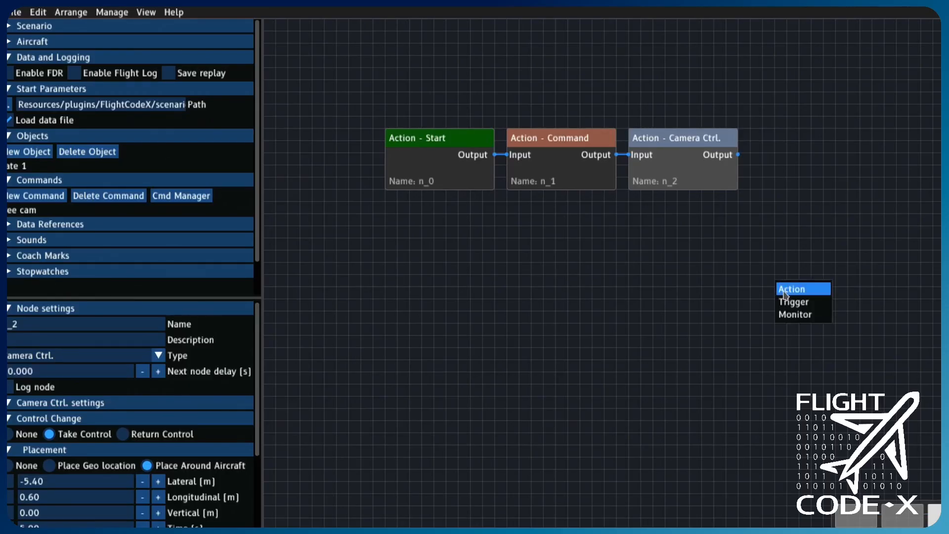
pyautogui.click(789, 288)
pyautogui.click(789, 288)
pyautogui.click(139, 358)
pyautogui.scroll(-2, 84, 435)
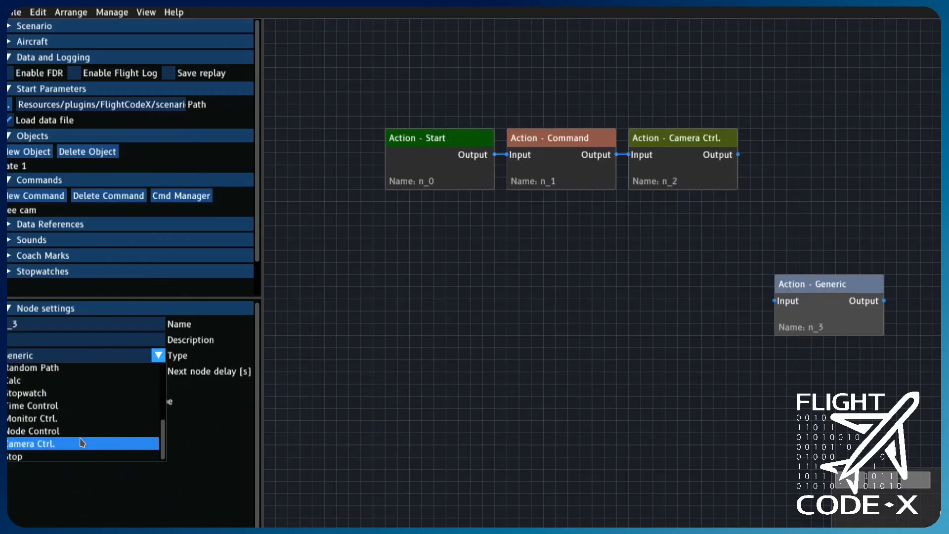
pyautogui.click(82, 442)
# - Place camera node n_3 at the geo location fetched from X-Plane and have it track the aircraft
pyautogui.click(49, 464)
pyautogui.scroll(-4, 80, 465)
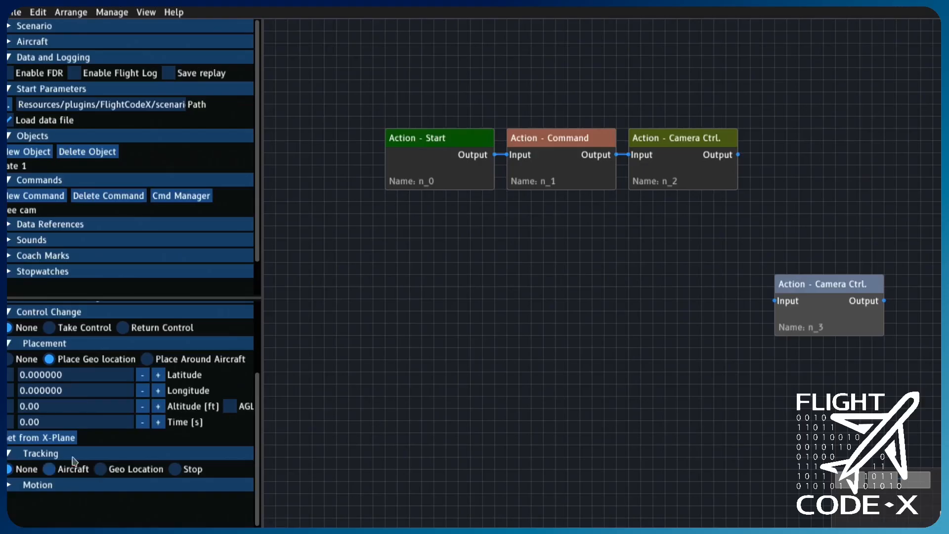
pyautogui.click(71, 438)
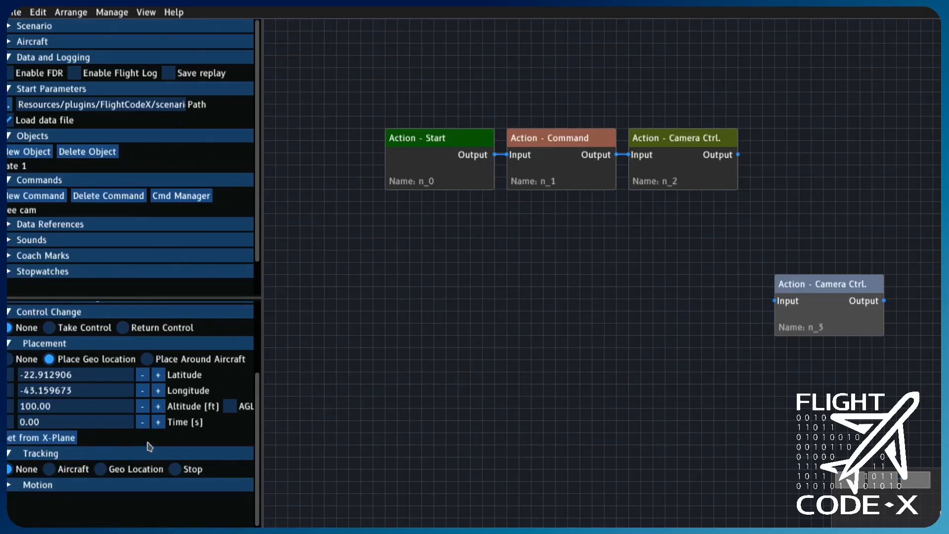
pyautogui.click(84, 475)
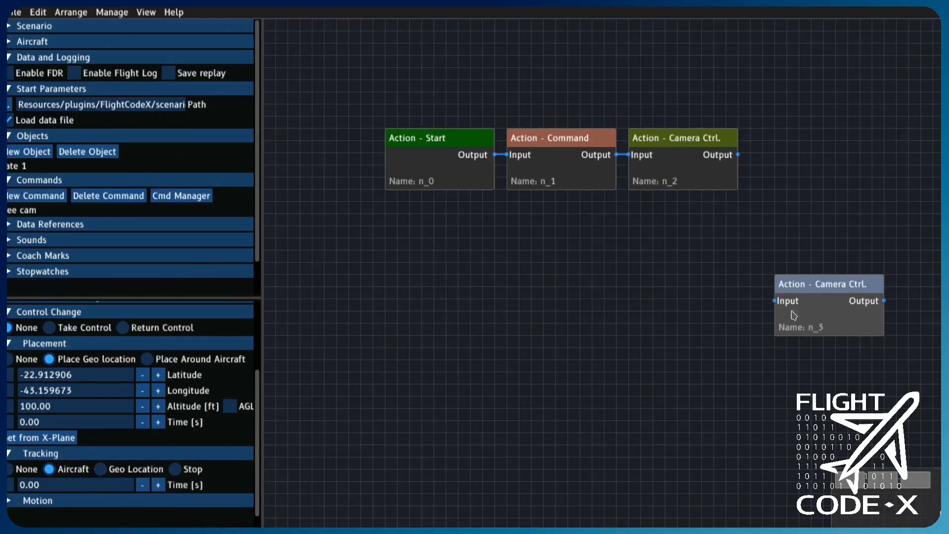
# - Connect camera node n_3 after n_2, and generate the scenario to check its replay in X-Plane
pyautogui.moveTo(826, 291); pyautogui.dragTo(827, 144)
pyautogui.moveTo(738, 154); pyautogui.dragTo(790, 140)
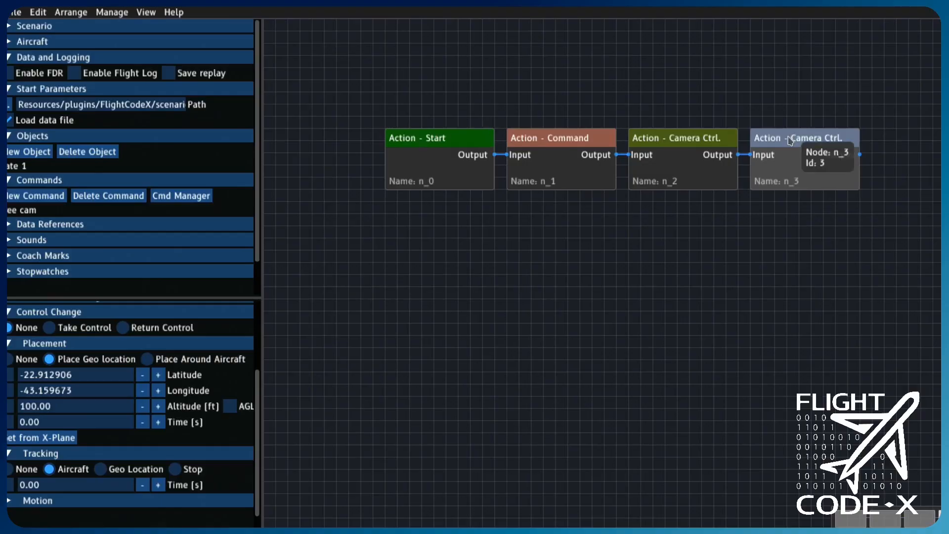
pyautogui.hotkey('ctrl', 'g')
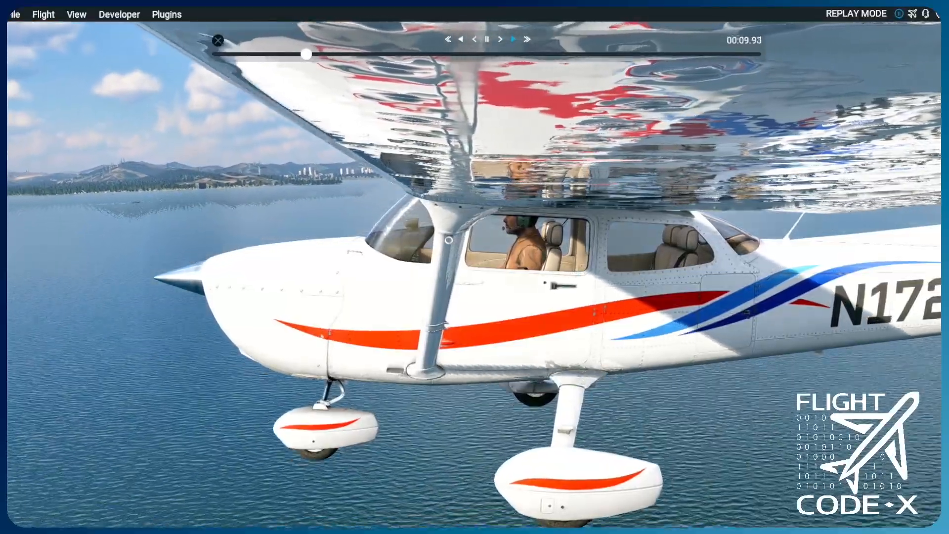
pyautogui.hotkey('shift', '5')
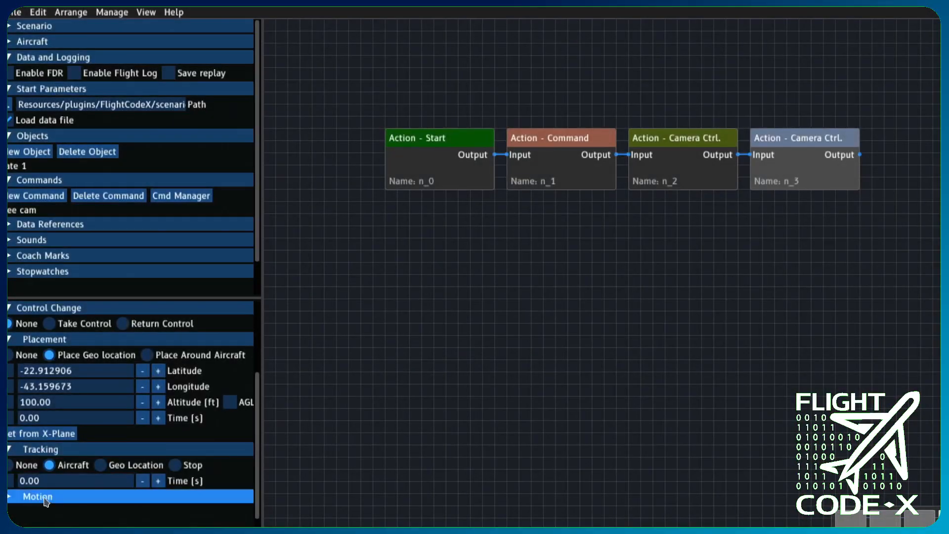
# - Open the Motion settings of camera node n_3 in the scenario editor
pyautogui.click(44, 498)
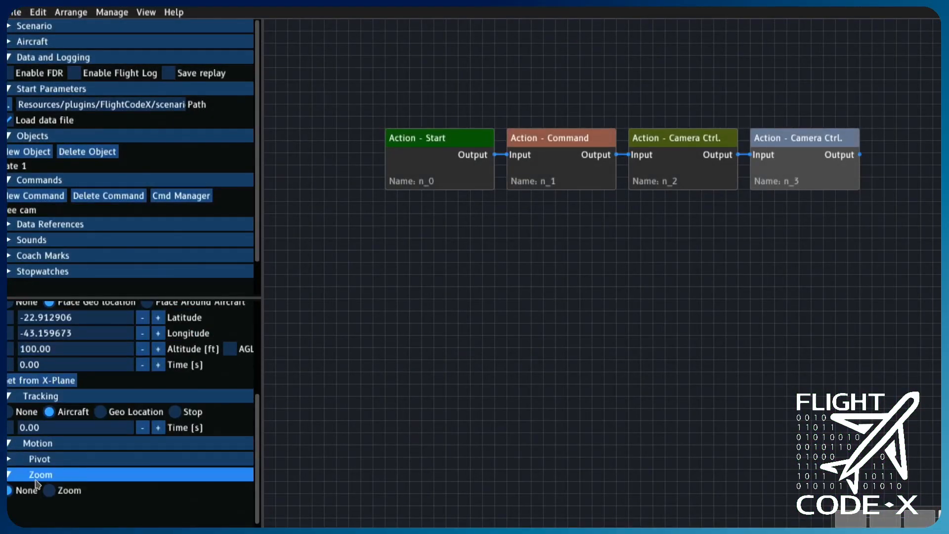